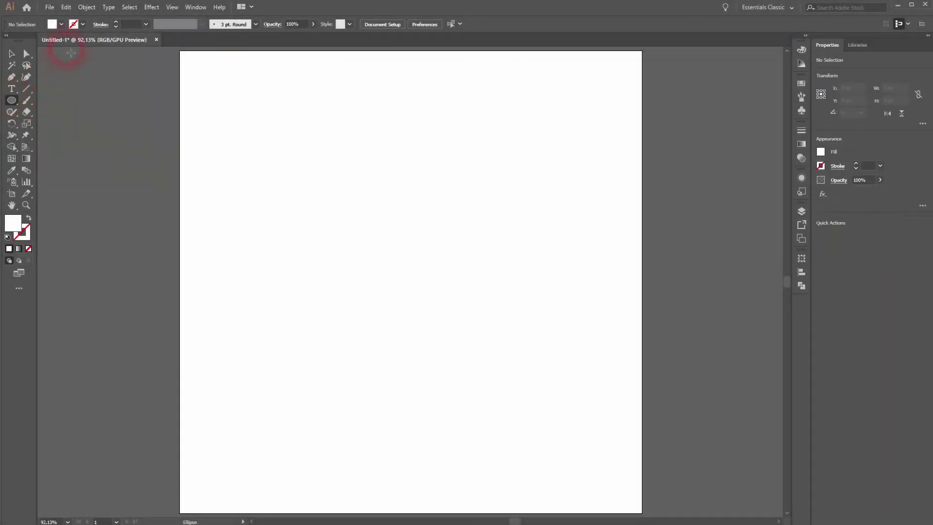
Step: With no fill and black stroke, draw a small circle centred on the artboard
{"action": "left_click", "coordinate": [59, 25]}
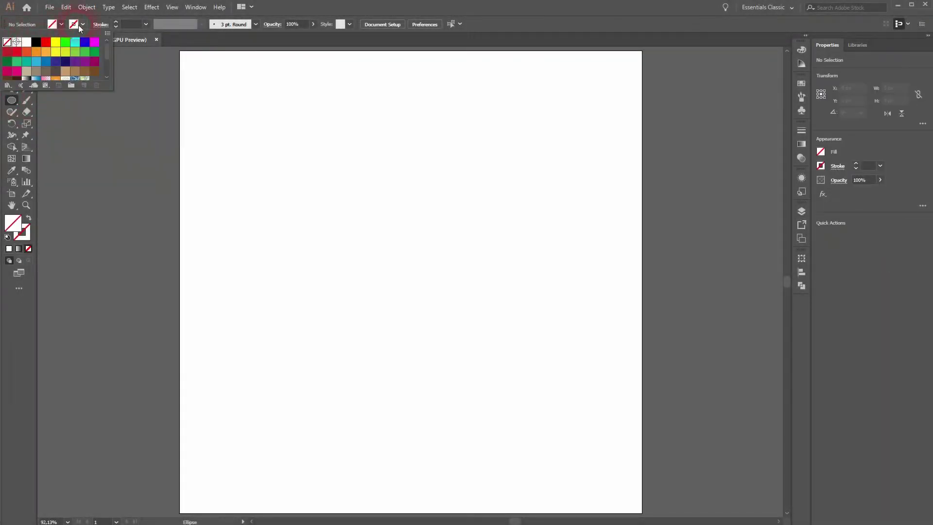
{"action": "left_click", "coordinate": [83, 24]}
{"action": "left_click", "coordinate": [36, 43]}
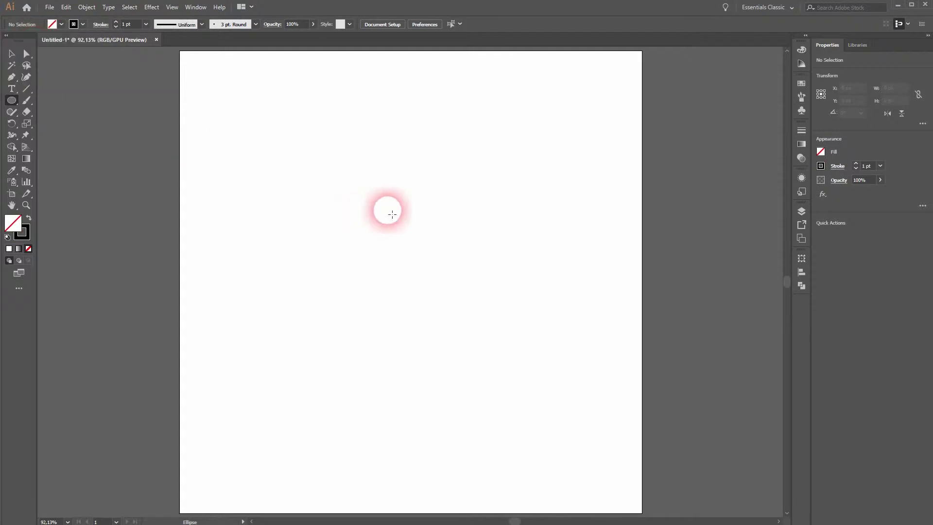
{"action": "mouse_move", "coordinate": [376, 237]}
{"action": "left_mouse_down"}
{"action": "mouse_move", "coordinate": [417, 302]}
{"action": "mouse_move", "coordinate": [396, 272]}
{"action": "left_mouse_up"}
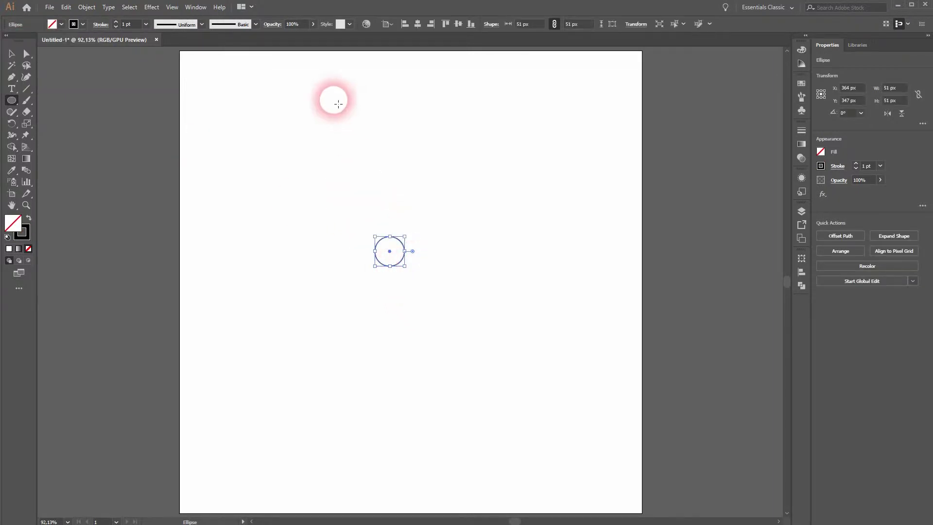
{"action": "left_click", "coordinate": [421, 24]}
{"action": "left_click", "coordinate": [458, 24]}
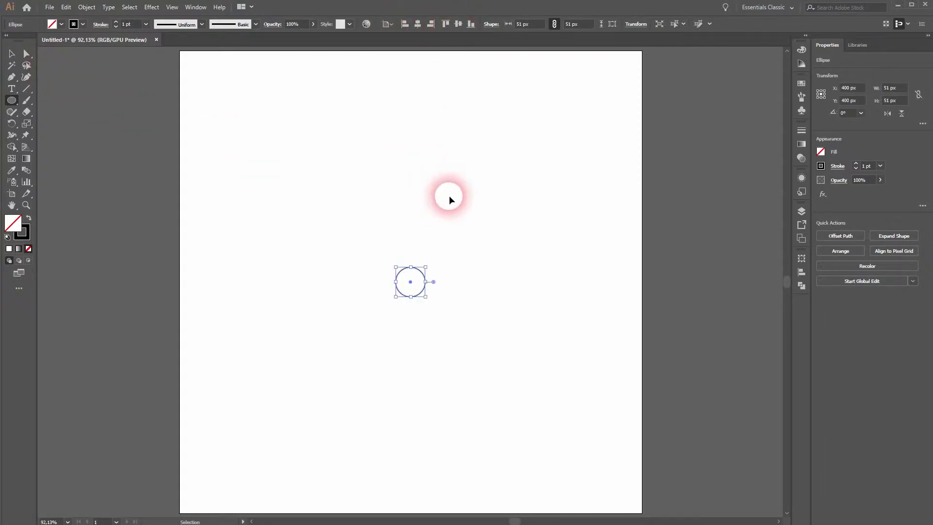
Step: Draw two larger concentric circles from the same centre, the outer about 143 px across
{"action": "left_click_drag", "start_coordinate": [431, 271], "coordinate": [452, 254]}
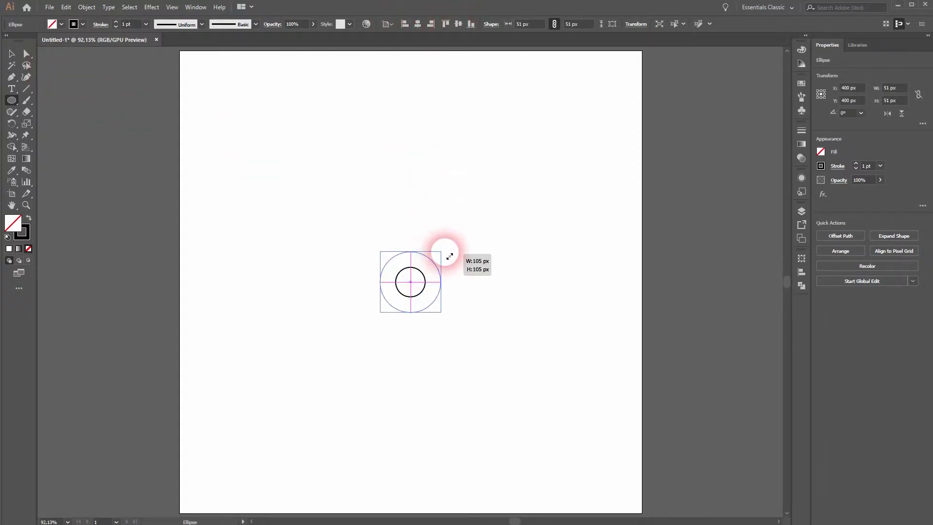
{"action": "left_click_drag", "start_coordinate": [443, 255], "coordinate": [467, 243]}
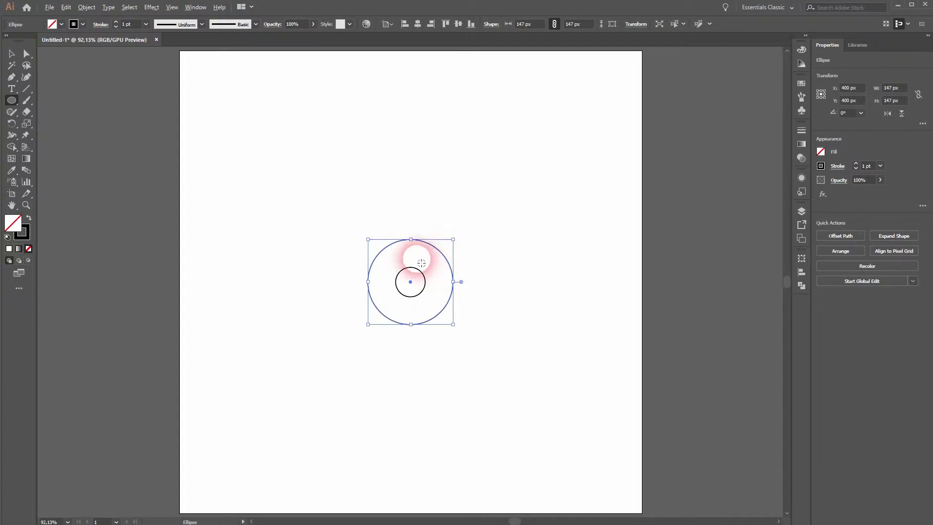
{"action": "key", "text": "ctrl+plus"}
{"action": "key", "text": "ctrl+z"}
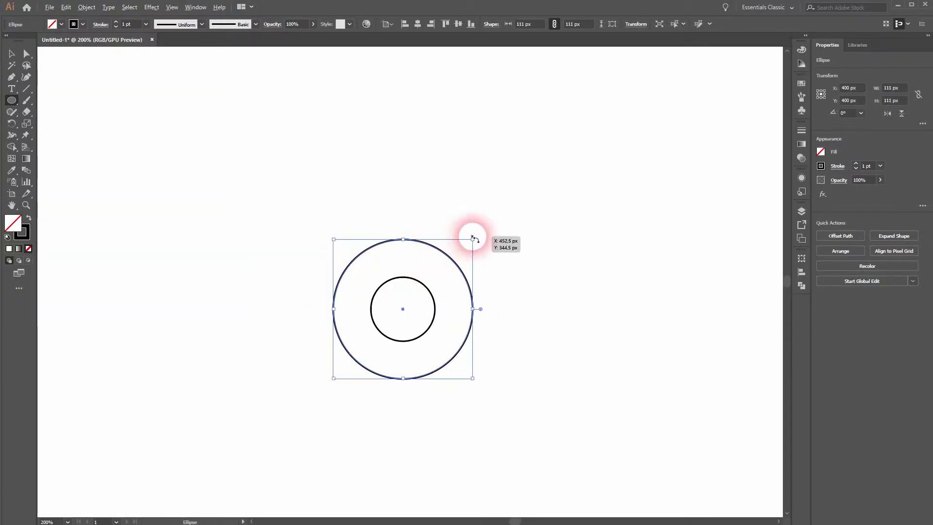
{"action": "left_click_drag", "start_coordinate": [473, 239], "coordinate": [501, 228]}
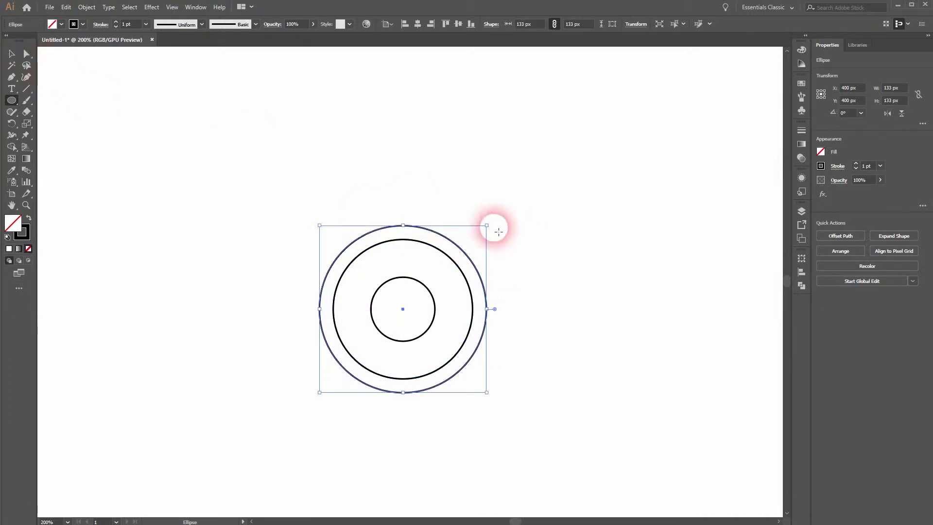
{"action": "left_click_drag", "start_coordinate": [487, 226], "coordinate": [497, 221]}
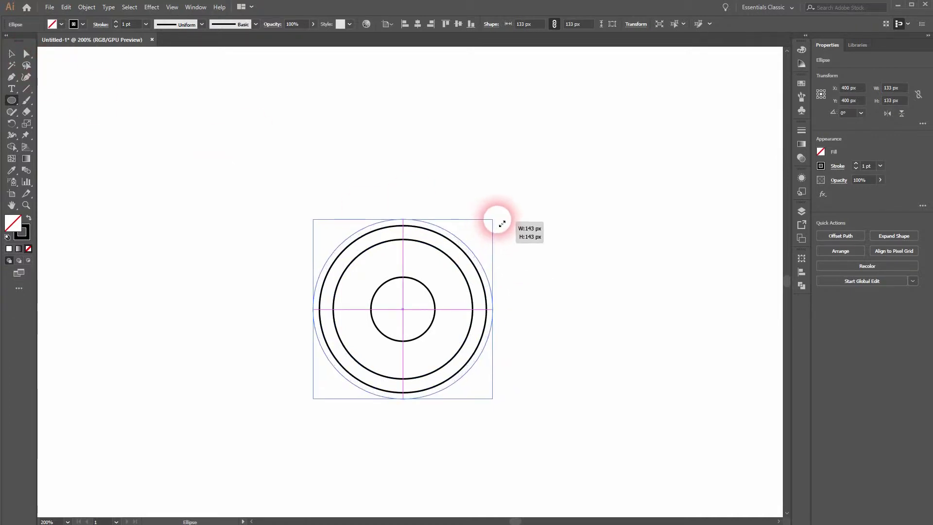
{"action": "left_click", "coordinate": [12, 55]}
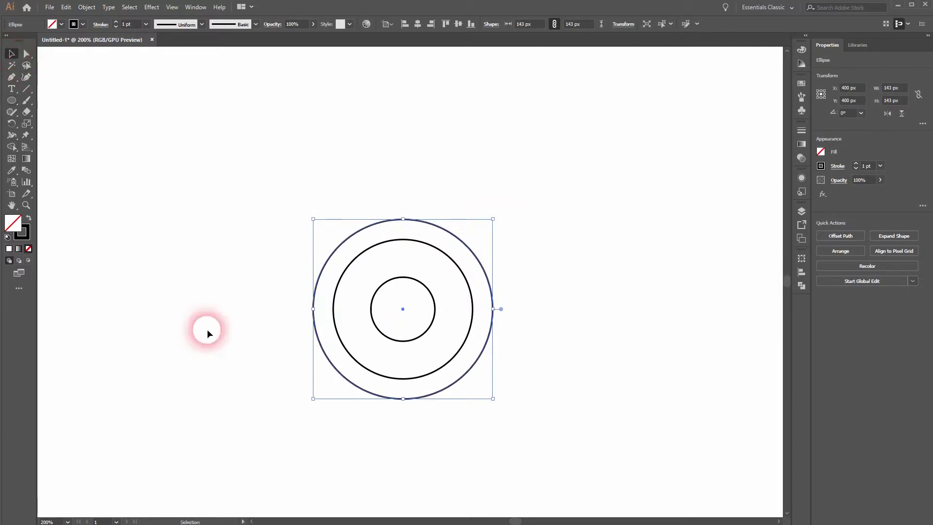
{"action": "left_click", "coordinate": [207, 329]}
{"action": "left_click", "coordinate": [427, 317]}
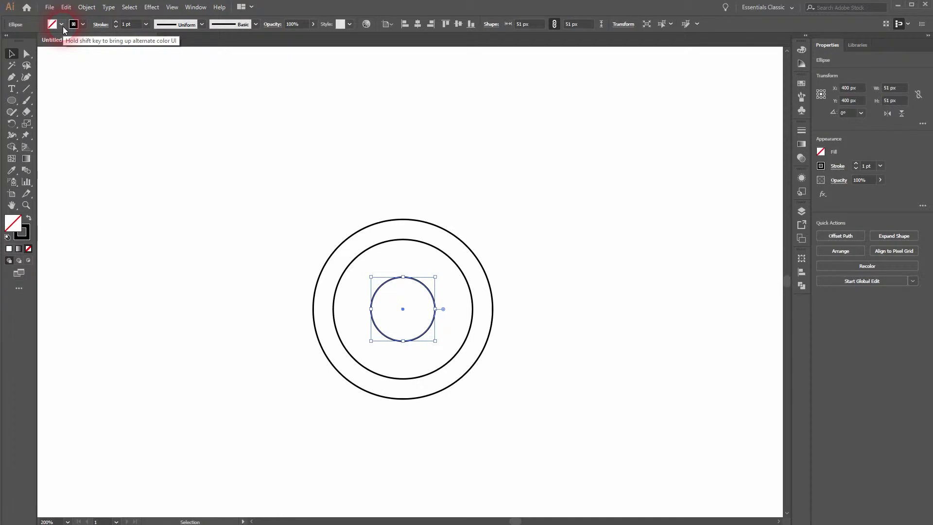
Step: Give the inner circle no fill and a 5 pt black stroke
{"action": "left_click", "coordinate": [63, 27]}
{"action": "left_click", "coordinate": [7, 41]}
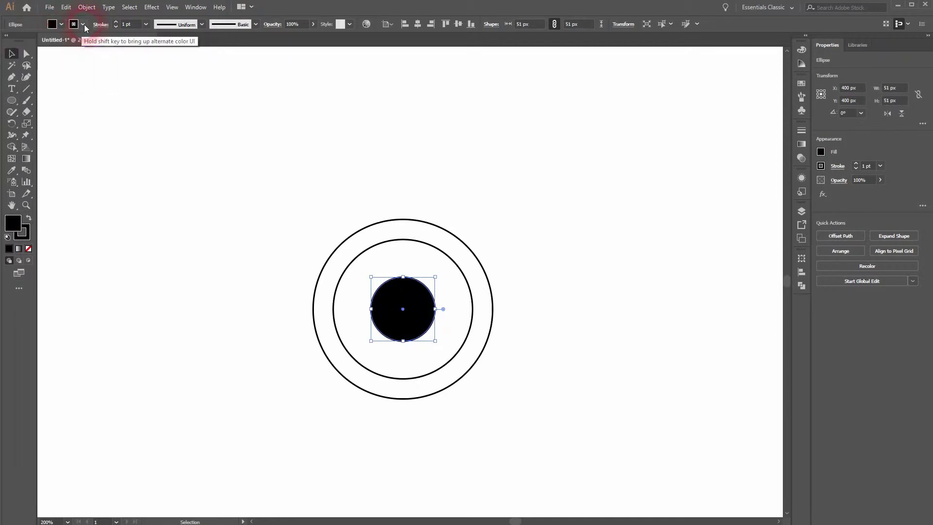
{"action": "left_click", "coordinate": [85, 27]}
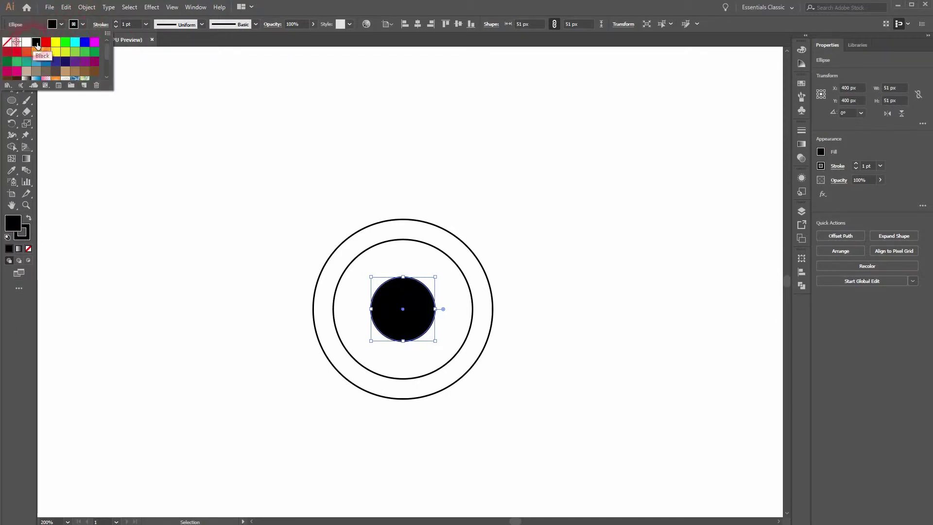
{"action": "left_click", "coordinate": [13, 43]}
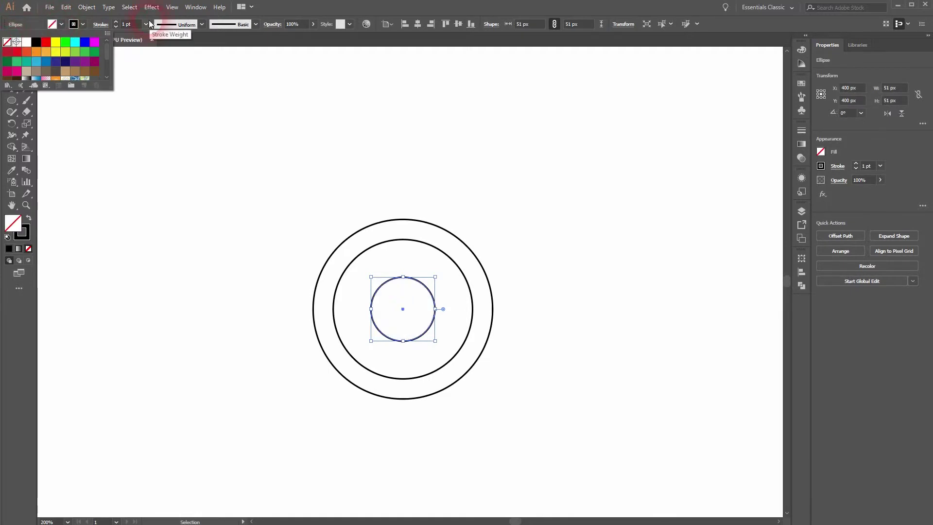
{"action": "left_click", "coordinate": [116, 22]}
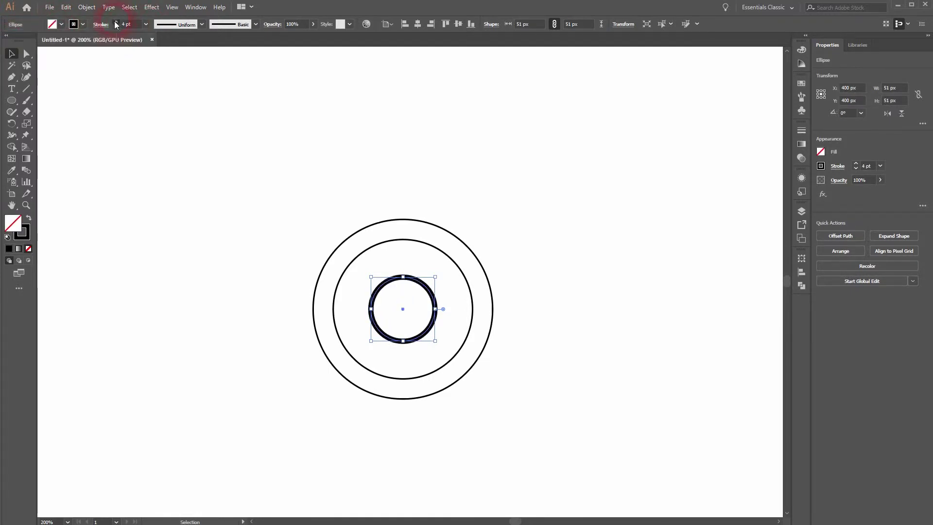
{"action": "left_click", "coordinate": [116, 22]}
{"action": "left_click", "coordinate": [206, 244]}
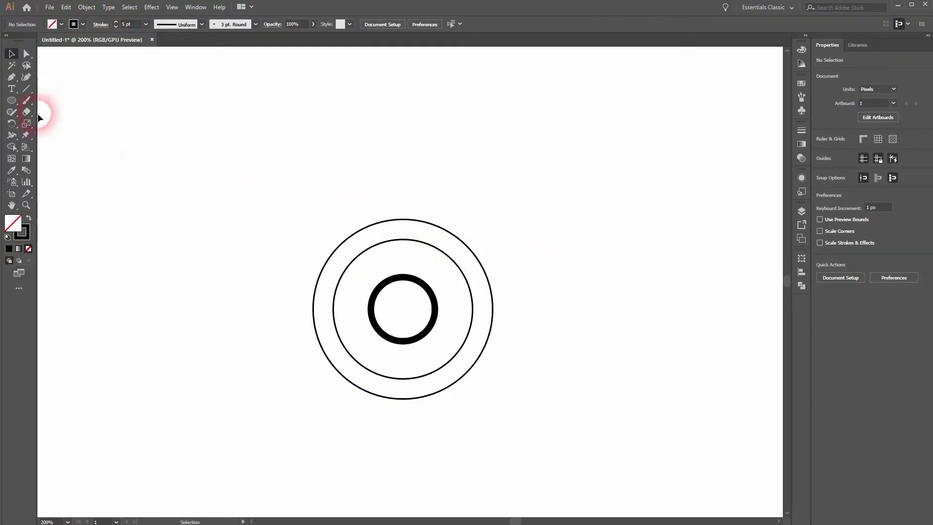
Step: Draw a closed four-point trapezoid half-tooth with the Pen tool atop the middle circle
{"action": "left_click", "coordinate": [12, 77]}
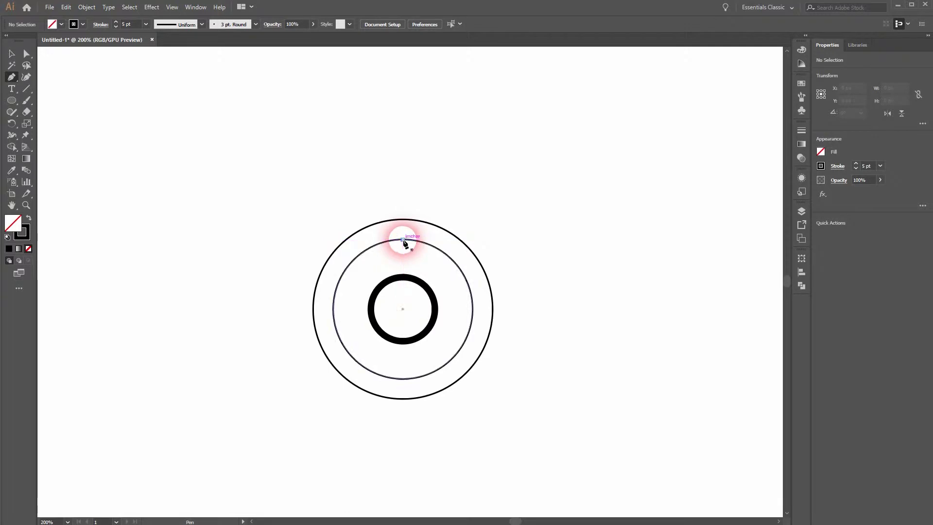
{"action": "left_click_drag", "start_coordinate": [404, 246], "coordinate": [405, 236]}
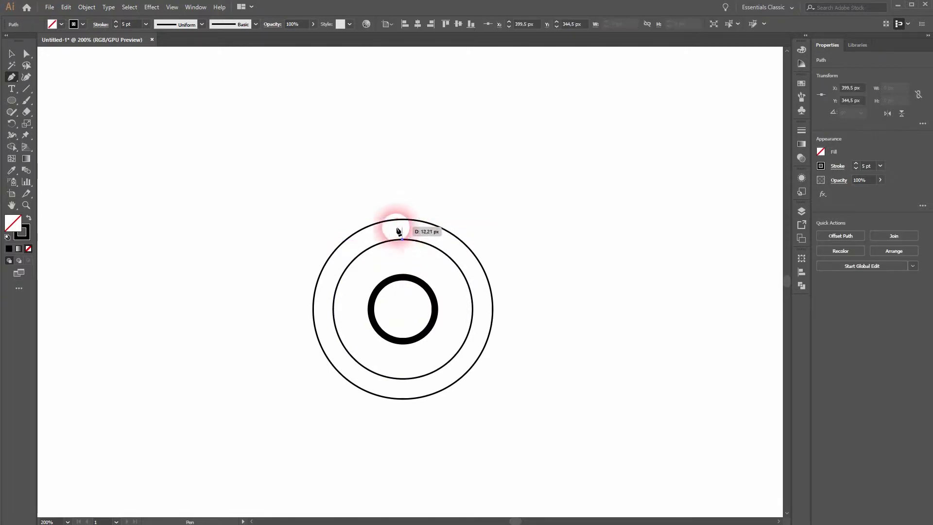
{"action": "left_click_drag", "start_coordinate": [406, 237], "coordinate": [403, 219]}
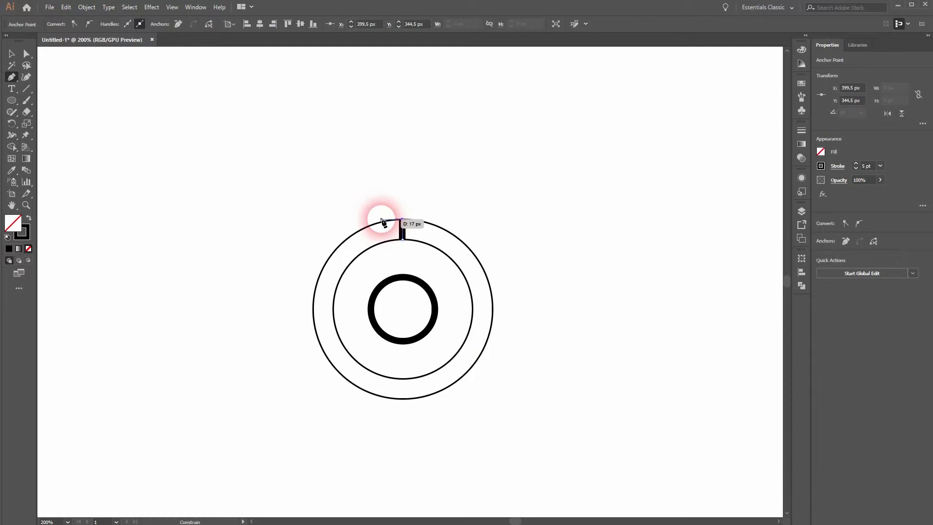
{"action": "left_click", "coordinate": [392, 221]}
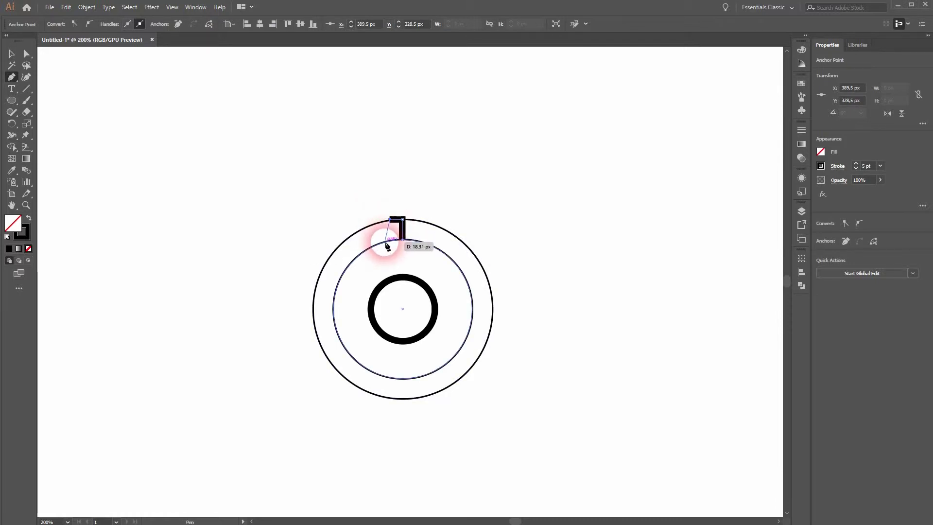
{"action": "left_click", "coordinate": [388, 243]}
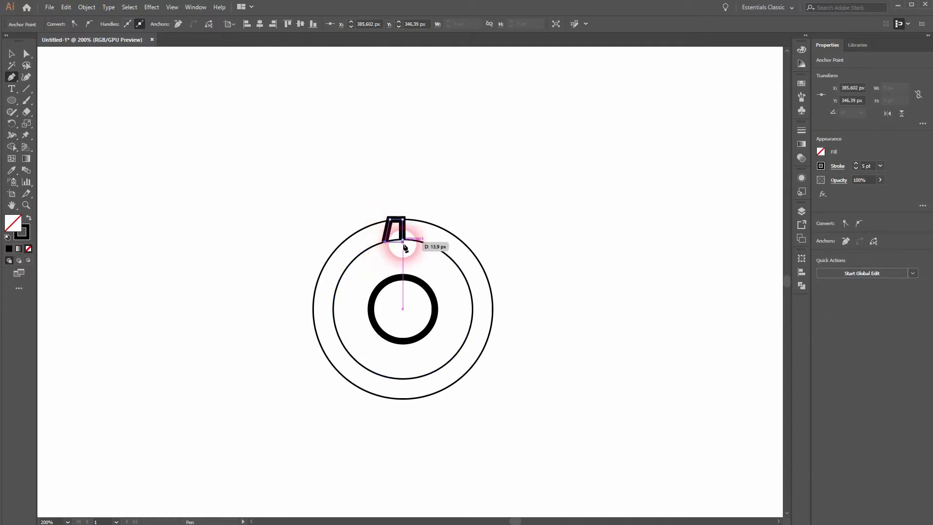
{"action": "left_click", "coordinate": [403, 242]}
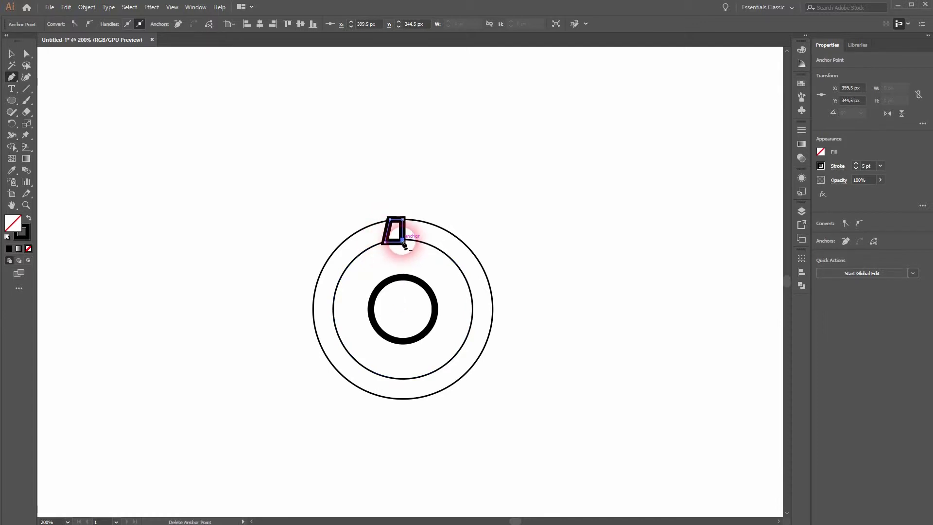
{"action": "left_click", "coordinate": [170, 249]}
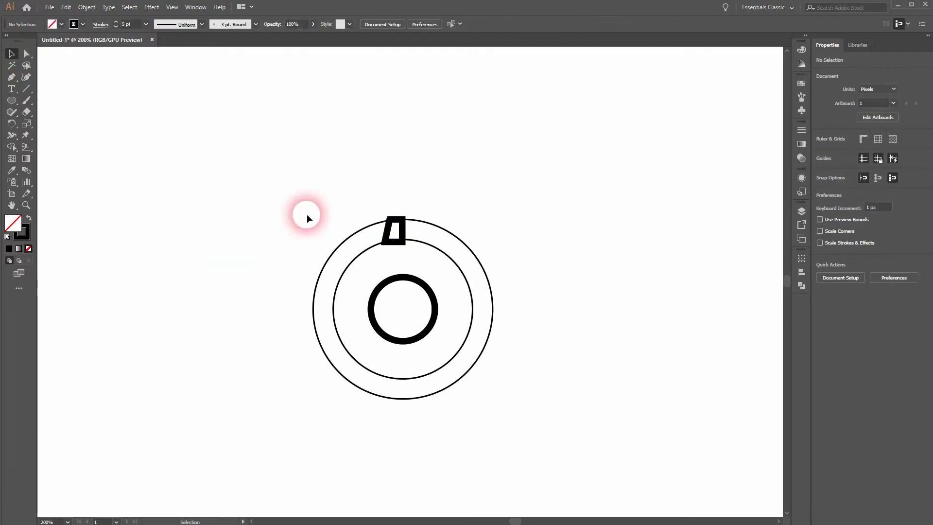
{"action": "left_click", "coordinate": [394, 231]}
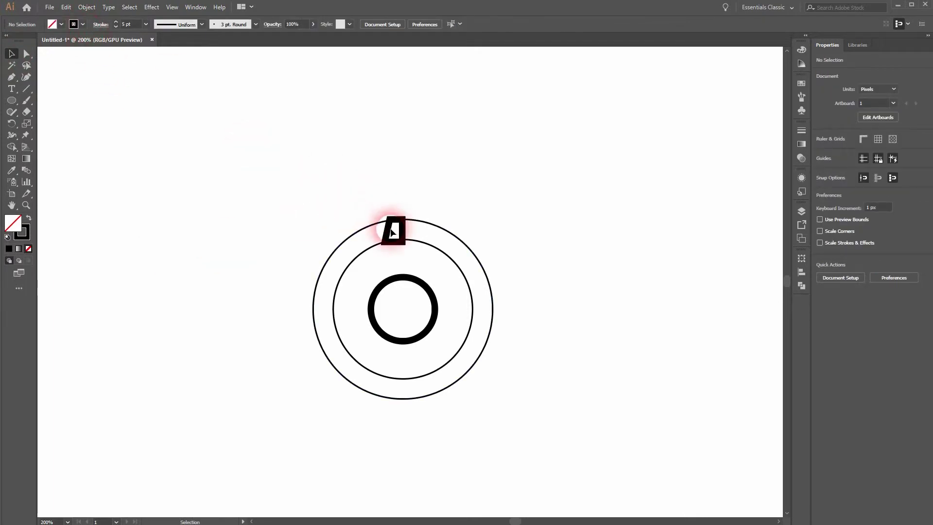
Step: Thin the tooth piece's outline to a 1 pt stroke
{"action": "left_click", "coordinate": [116, 27]}
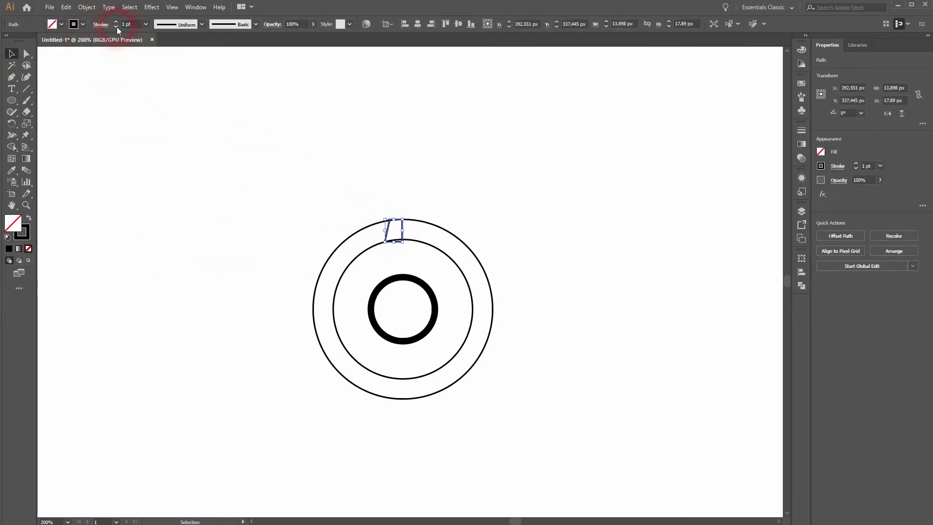
{"action": "left_click", "coordinate": [258, 247]}
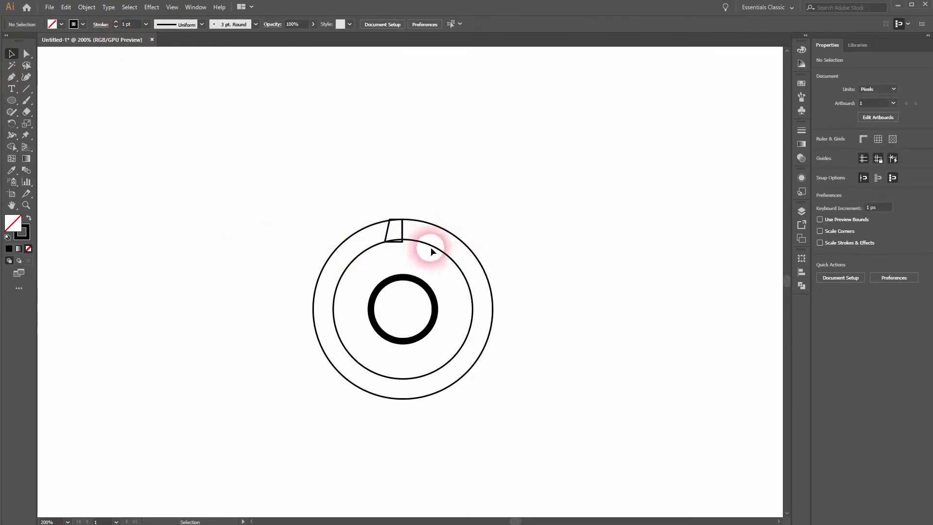
{"action": "left_click", "coordinate": [403, 235]}
{"action": "right_click", "coordinate": [403, 235]}
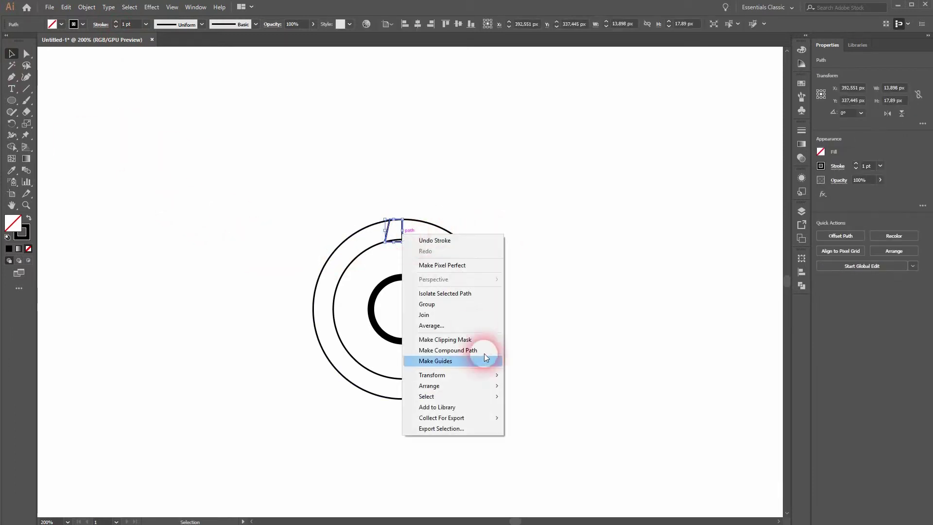
Step: Reflect a vertical copy of the tooth piece and slide it right beside the original
{"action": "left_click", "coordinate": [574, 411]}
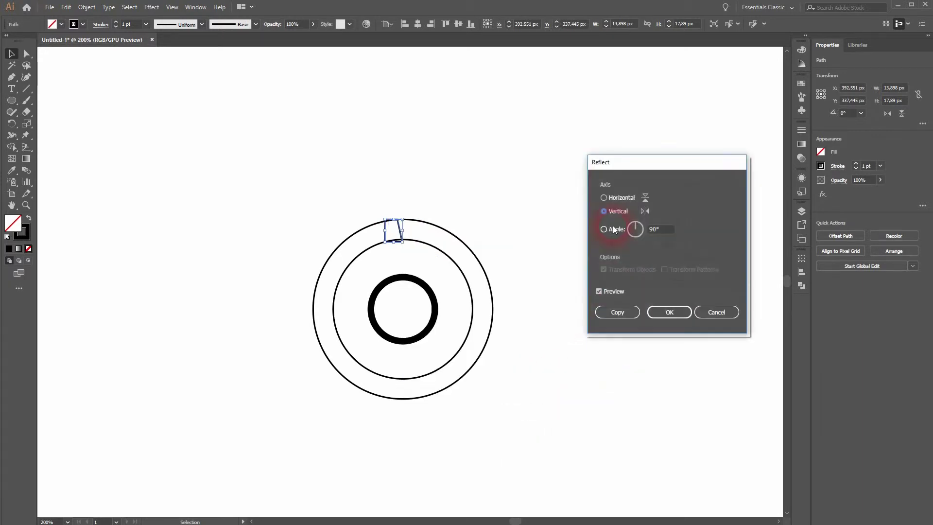
{"action": "left_click", "coordinate": [601, 293]}
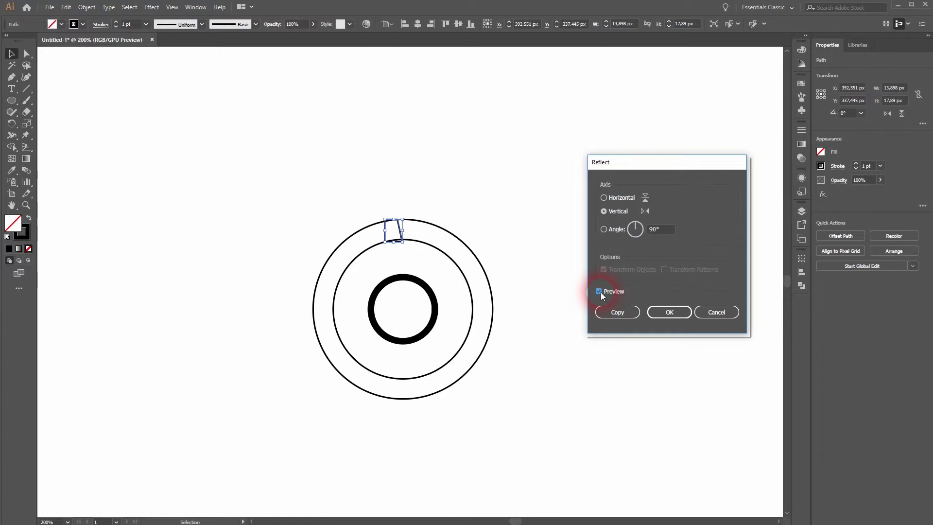
{"action": "left_click", "coordinate": [618, 312]}
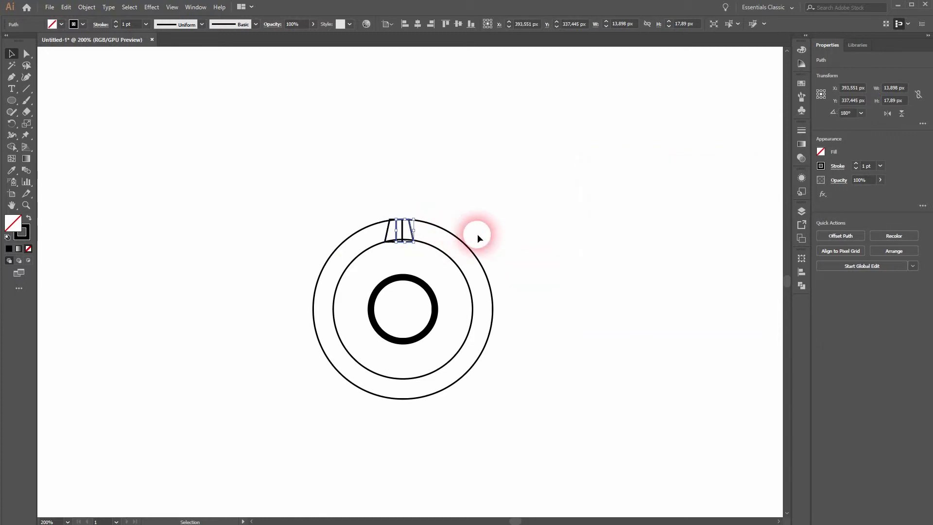
{"action": "left_click_drag", "start_coordinate": [399, 232], "coordinate": [412, 233]}
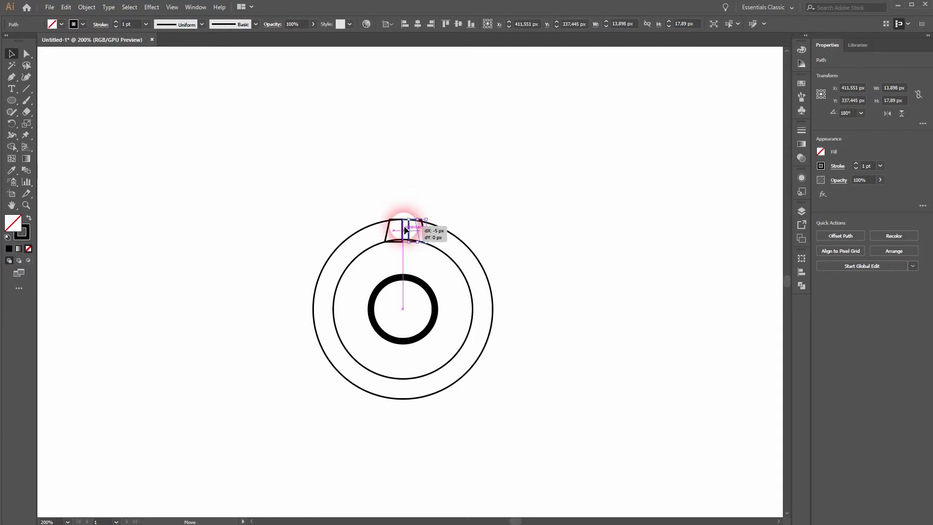
Step: Rotate a copy of both tooth halves by 360/8 about the circles' centre
{"action": "left_click", "coordinate": [527, 238]}
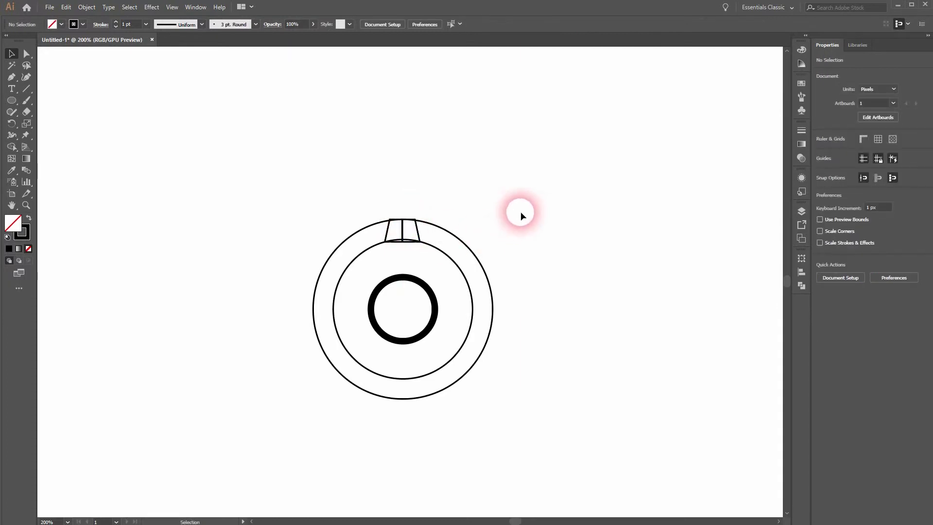
{"action": "left_click", "coordinate": [400, 228]}
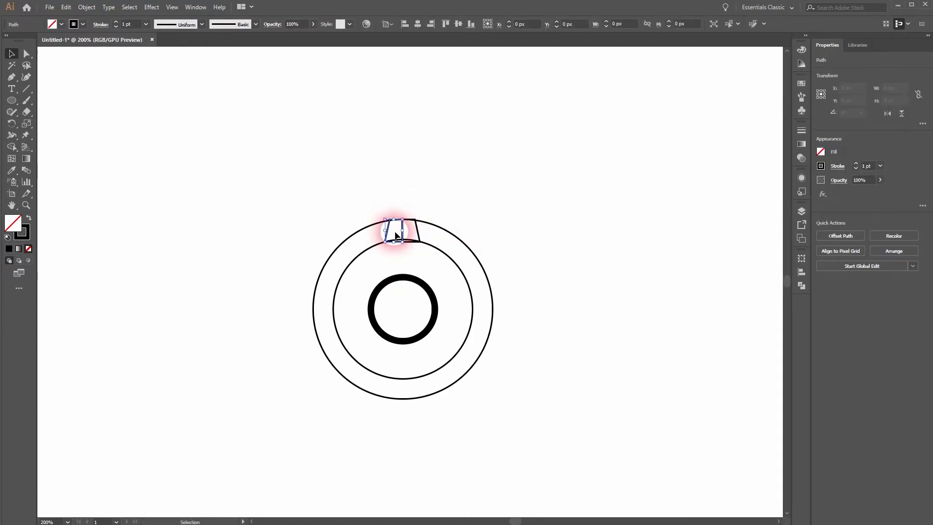
{"action": "left_click", "coordinate": [421, 231], "text": "shift"}
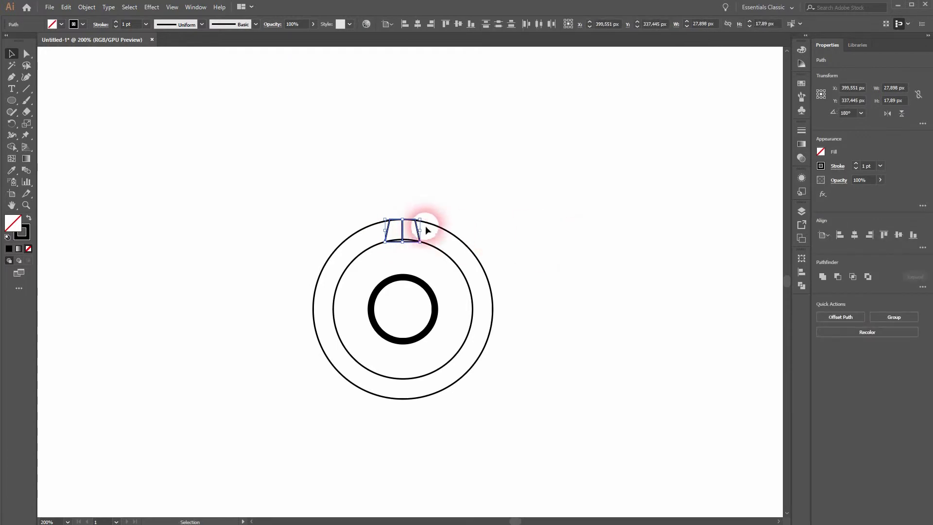
{"action": "left_click", "coordinate": [13, 124]}
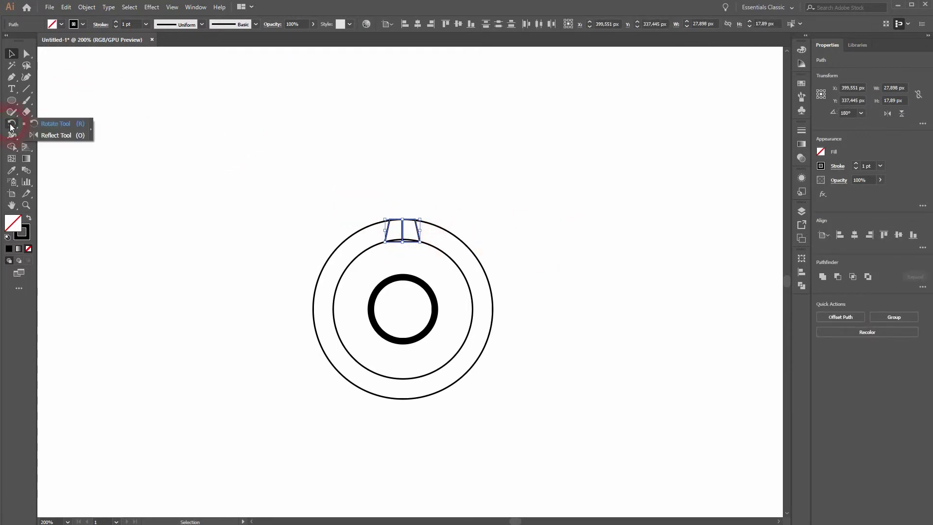
{"action": "left_click", "coordinate": [408, 313], "text": "alt"}
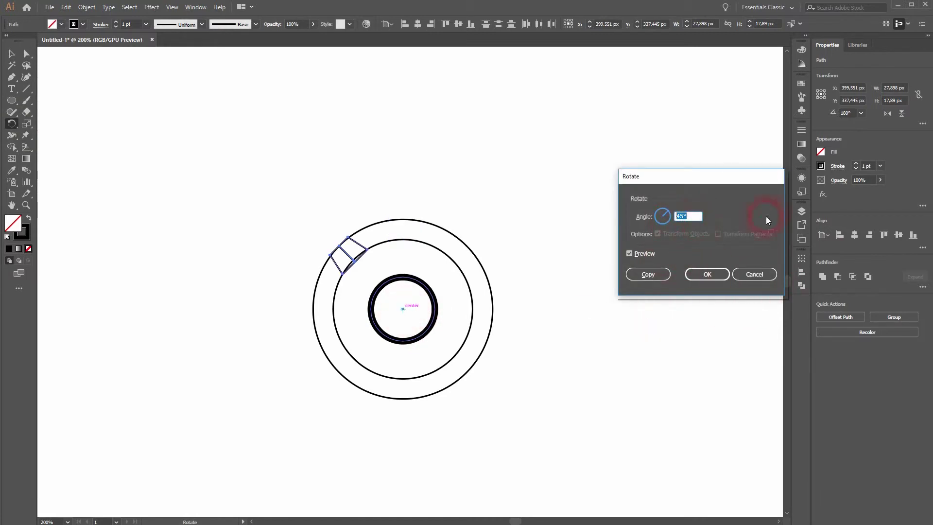
{"action": "type", "text": "360/8"}
{"action": "left_click", "coordinate": [629, 254]}
{"action": "left_click", "coordinate": [684, 216]}
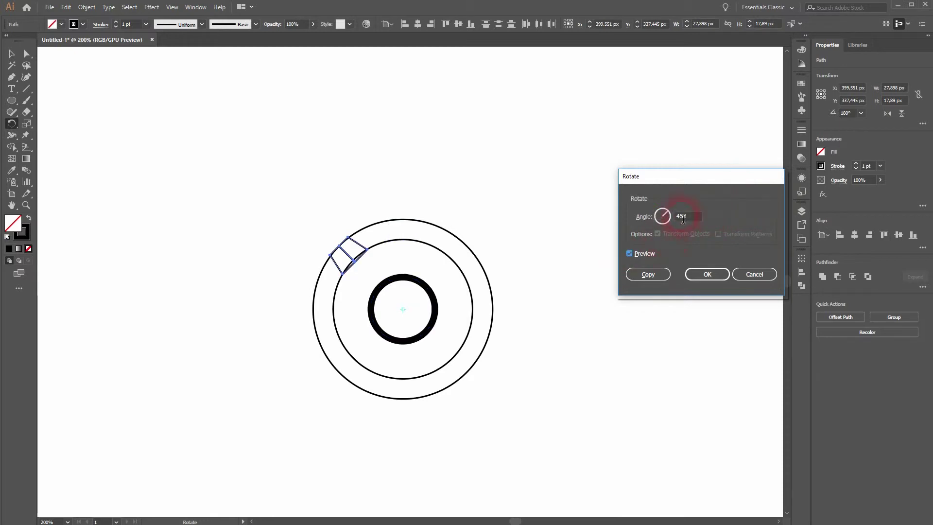
{"action": "left_click", "coordinate": [648, 275]}
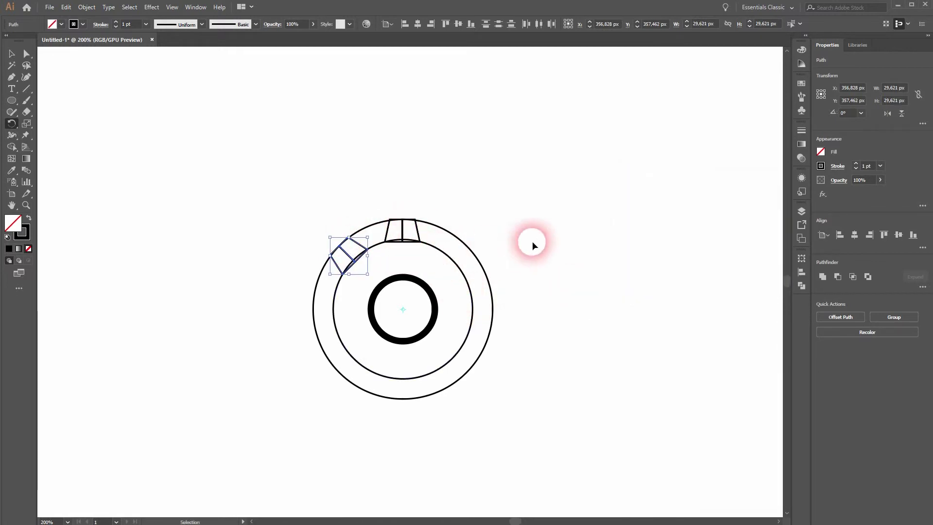
Step: Repeat the rotation with Ctrl+D so eight teeth ring the gear
{"action": "key", "text": "ctrl+d"}
{"action": "key", "text": "ctrl+d"}
{"action": "key", "text": "ctrl+d"}
{"action": "key", "text": "ctrl+d"}
{"action": "key", "text": "ctrl+d"}
{"action": "key", "text": "ctrl+d"}
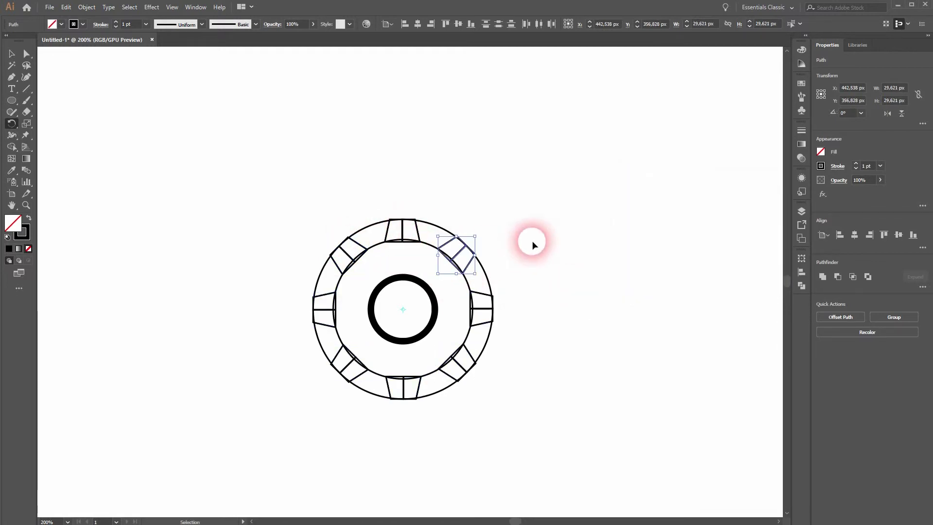
{"action": "key", "text": "r"}
{"action": "left_click", "coordinate": [15, 54]}
{"action": "left_click", "coordinate": [224, 333]}
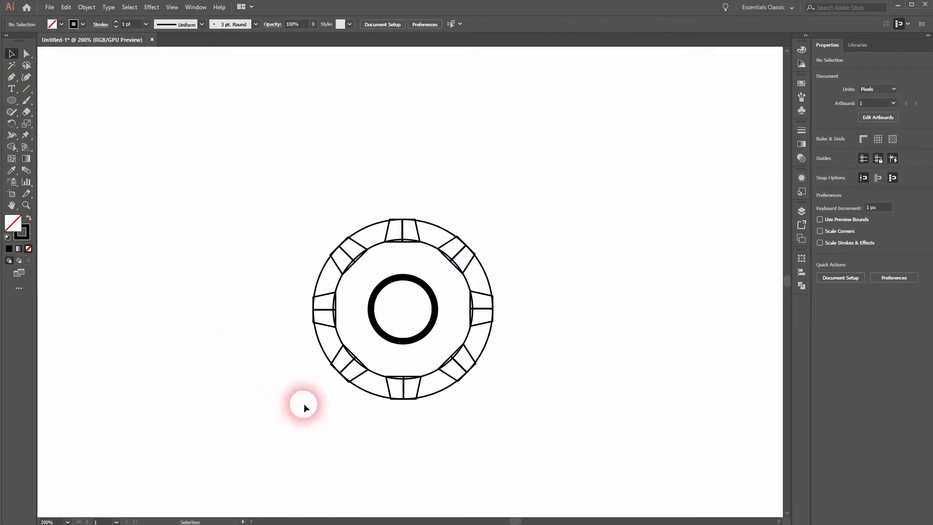
Step: Select all paths and, with the Shape Builder tool, merge the left tooth into the ring
{"action": "left_click_drag", "start_coordinate": [297, 408], "coordinate": [538, 197]}
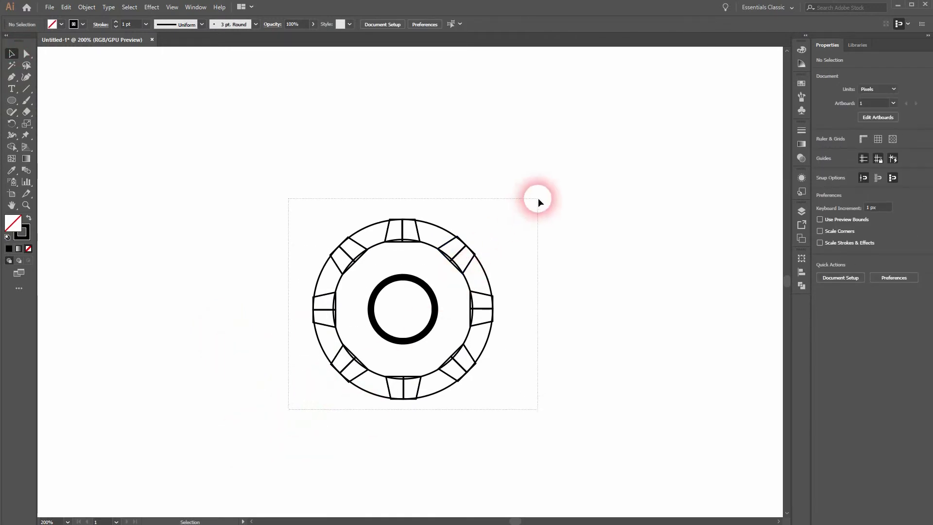
{"action": "left_click", "coordinate": [13, 148]}
{"action": "left_click", "coordinate": [73, 146]}
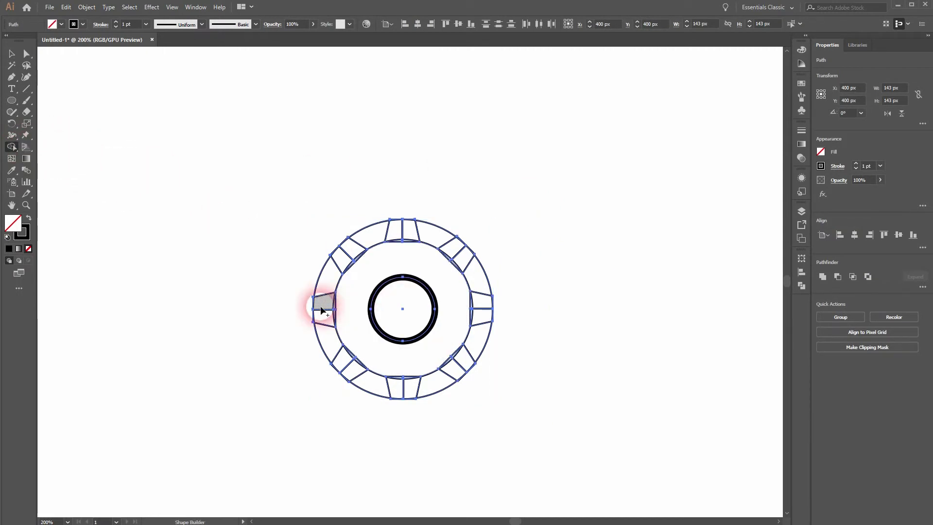
{"action": "scroll", "coordinate": [320, 305], "scroll_direction": "up", "scroll_amount": 3}
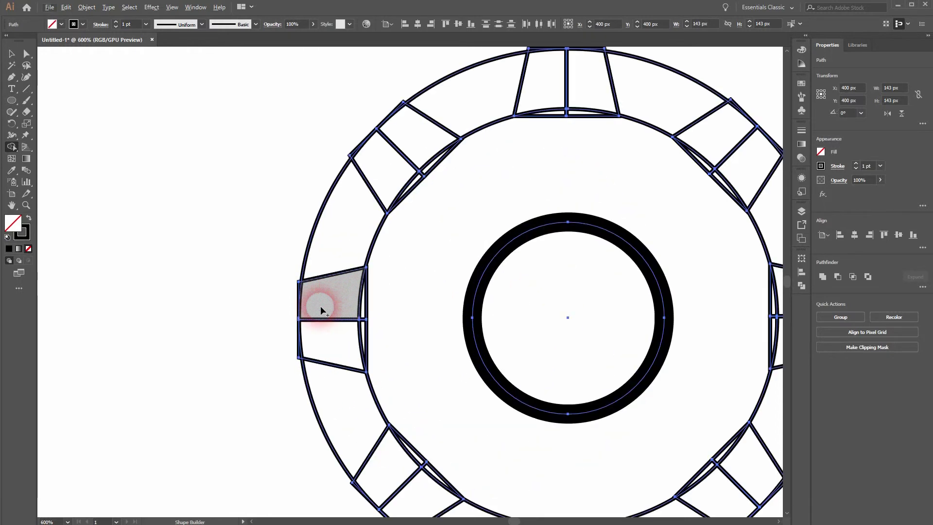
{"action": "mouse_move", "coordinate": [324, 302]}
{"action": "left_mouse_down"}
{"action": "mouse_move", "coordinate": [400, 306]}
{"action": "mouse_move", "coordinate": [336, 343]}
{"action": "mouse_move", "coordinate": [336, 303]}
{"action": "left_mouse_up"}
{"action": "left_click", "coordinate": [378, 352]}
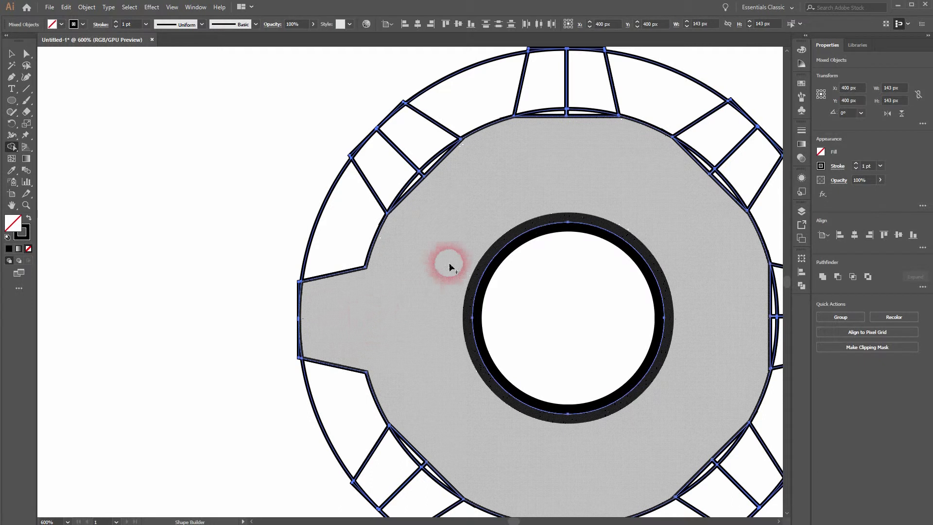
Step: Merge the upper-left, top, upper-right, right and lower-right teeth into the ring
{"action": "left_click_drag", "start_coordinate": [422, 220], "coordinate": [463, 157]}
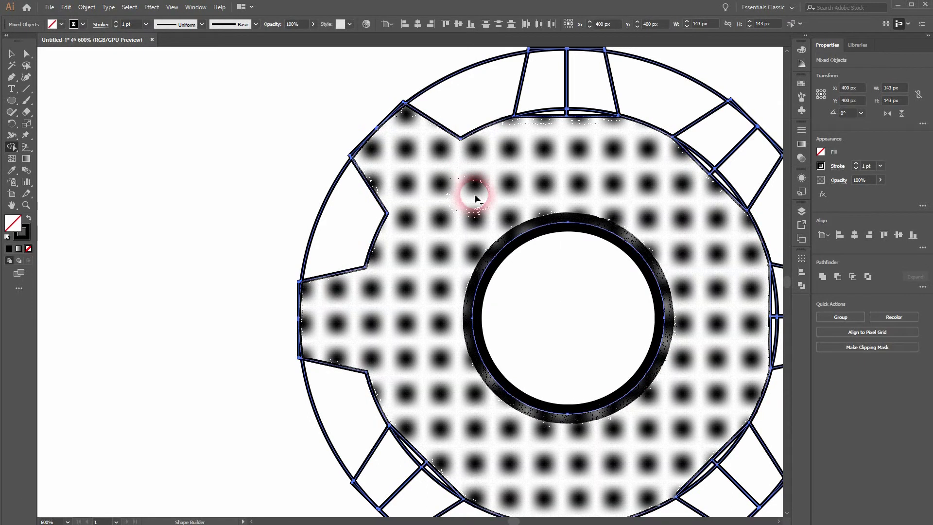
{"action": "left_click_drag", "start_coordinate": [542, 136], "coordinate": [592, 88]}
{"action": "left_click_drag", "start_coordinate": [679, 175], "coordinate": [751, 167]}
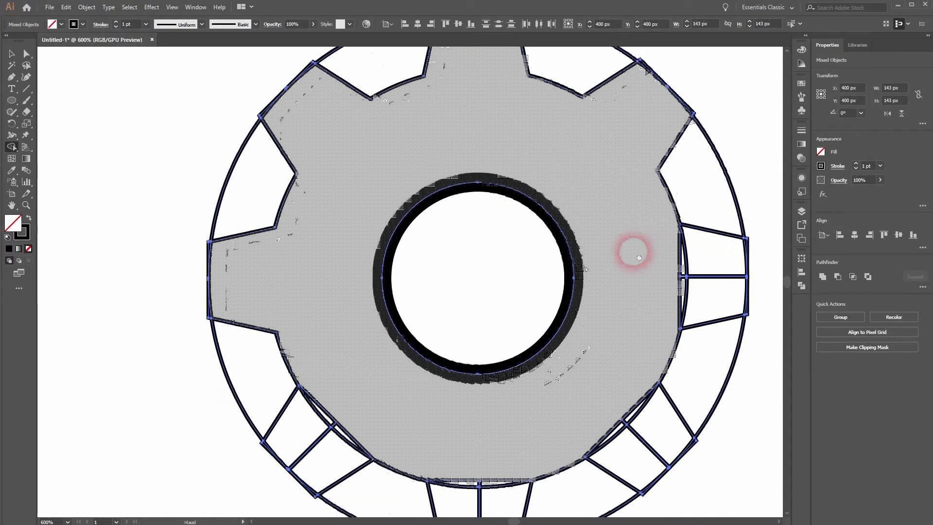
{"action": "mouse_move", "coordinate": [738, 284]}
{"action": "left_mouse_down"}
{"action": "mouse_move", "coordinate": [641, 234]}
{"action": "mouse_move", "coordinate": [657, 307]}
{"action": "left_mouse_up"}
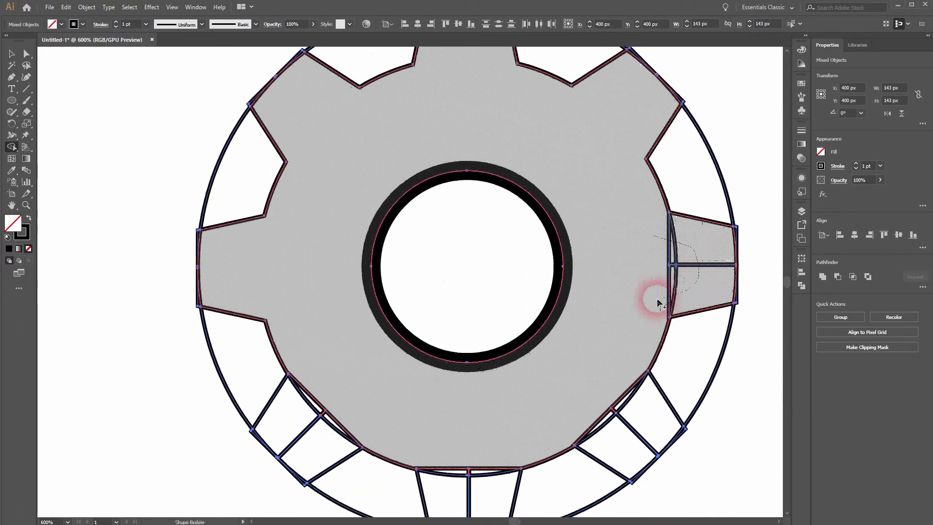
{"action": "mouse_move", "coordinate": [625, 344]}
{"action": "left_mouse_down"}
{"action": "mouse_move", "coordinate": [576, 420]}
{"action": "mouse_move", "coordinate": [496, 445]}
{"action": "mouse_move", "coordinate": [440, 478]}
{"action": "mouse_move", "coordinate": [372, 409]}
{"action": "mouse_move", "coordinate": [284, 408]}
{"action": "mouse_move", "coordinate": [324, 372]}
{"action": "left_mouse_up"}
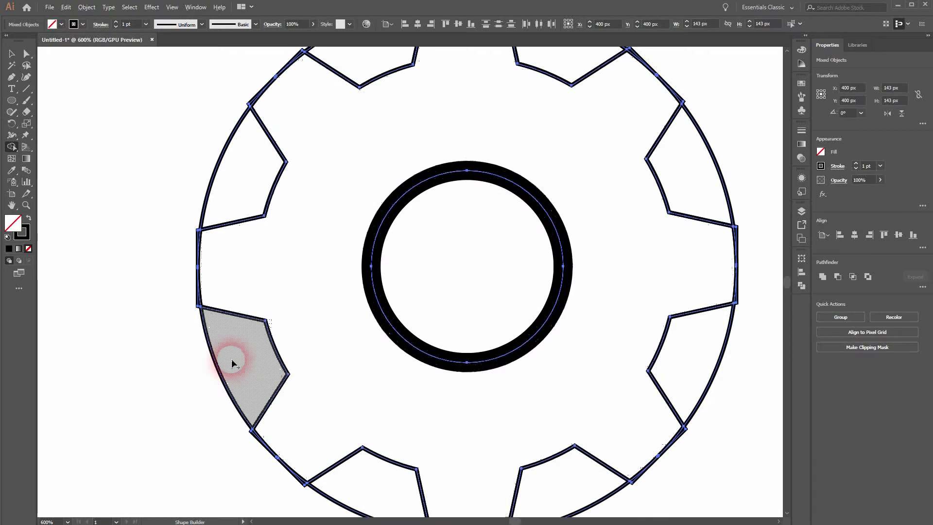
Step: Unite the remaining tooth pieces and dividing arcs into one clean eight-tooth gear outline
{"action": "left_click_drag", "start_coordinate": [234, 364], "coordinate": [219, 197]}
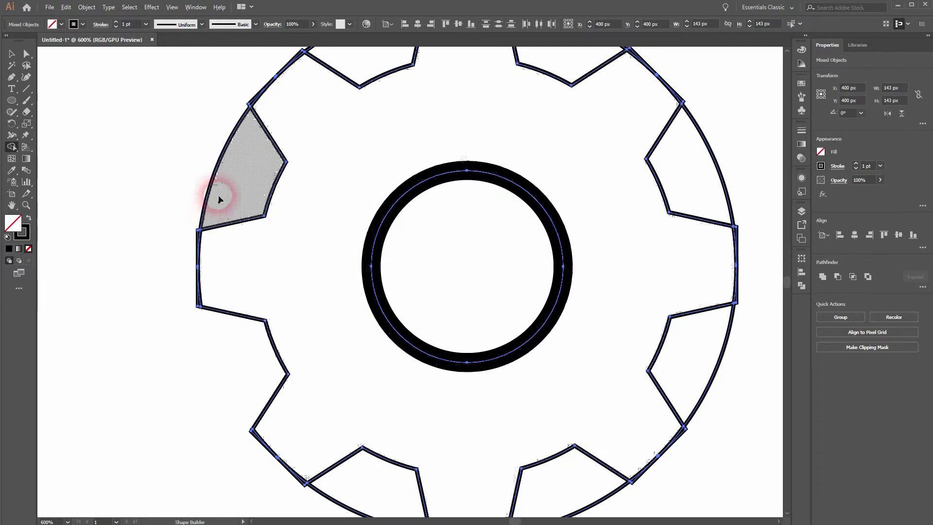
{"action": "mouse_move", "coordinate": [241, 146]}
{"action": "left_mouse_down"}
{"action": "mouse_move", "coordinate": [350, 69]}
{"action": "mouse_move", "coordinate": [553, 61]}
{"action": "left_mouse_up"}
{"action": "left_click", "coordinate": [551, 70]}
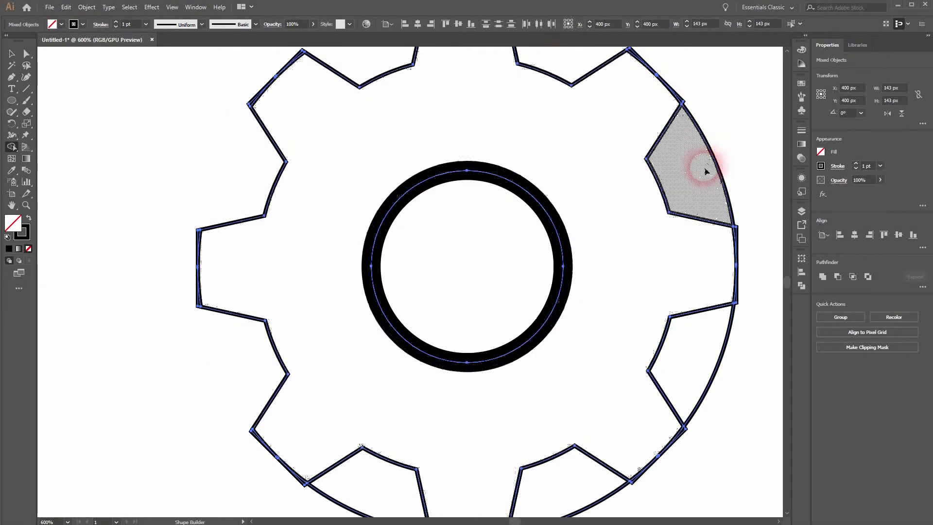
{"action": "left_click", "coordinate": [700, 161]}
{"action": "left_click", "coordinate": [714, 358]}
{"action": "left_click", "coordinate": [562, 482]}
{"action": "left_click", "coordinate": [383, 482]}
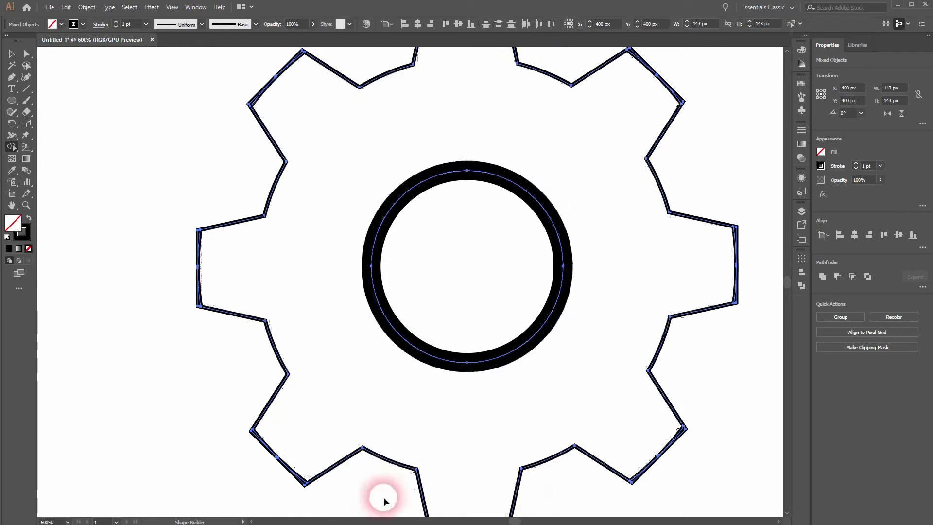
{"action": "mouse_move", "coordinate": [299, 248]}
{"action": "left_mouse_down"}
{"action": "mouse_move", "coordinate": [310, 174]}
{"action": "mouse_move", "coordinate": [274, 230]}
{"action": "left_mouse_up"}
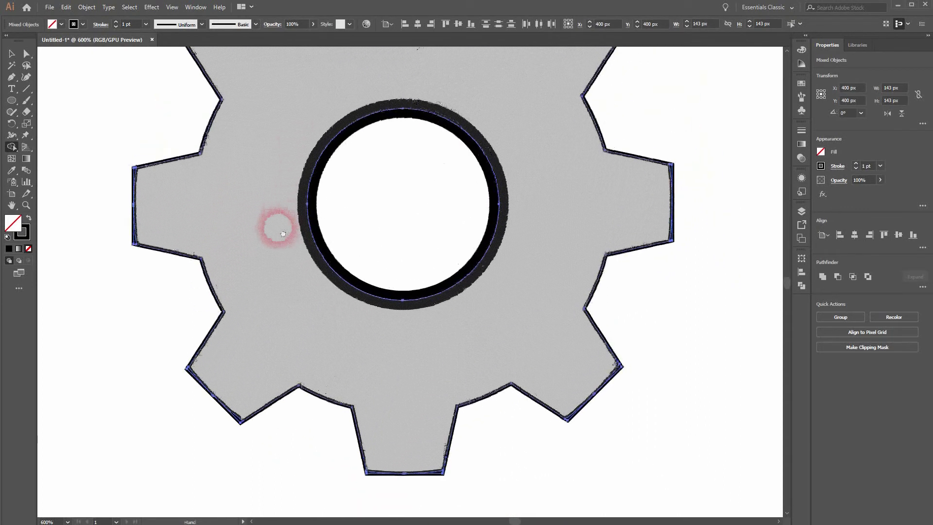
{"action": "left_click", "coordinate": [12, 53]}
{"action": "left_click", "coordinate": [84, 139]}
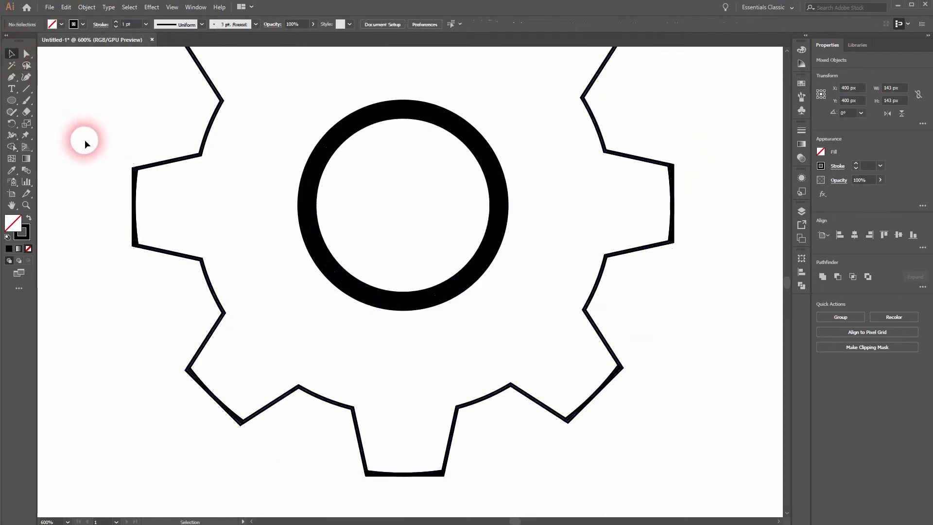
Step: Raise the gear outline's stroke weight to 5 pt to match the inner ring
{"action": "key", "text": "ctrl+0"}
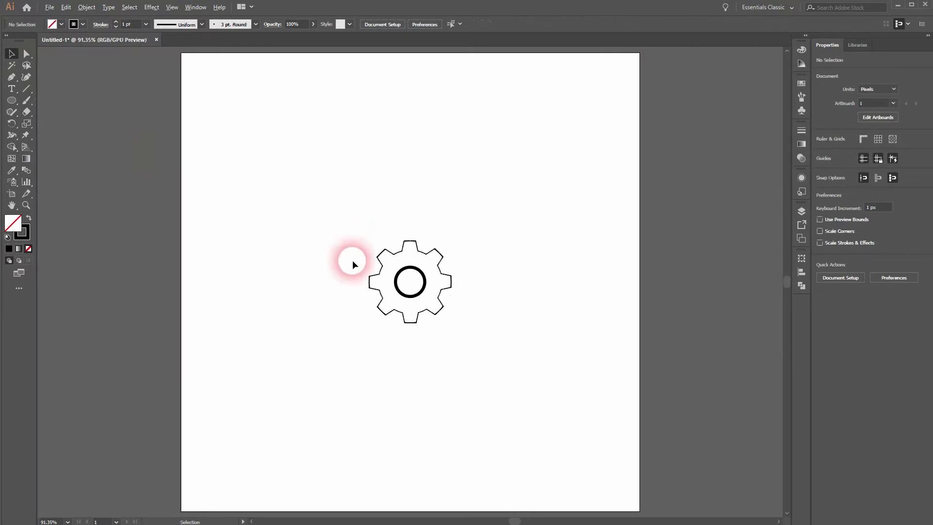
{"action": "scroll", "coordinate": [411, 284], "scroll_direction": "up", "scroll_amount": 5}
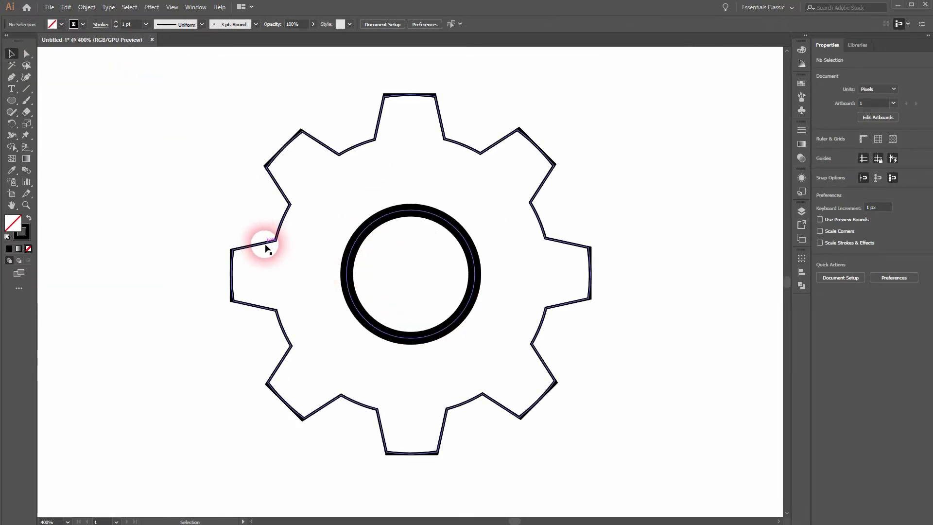
{"action": "left_click", "coordinate": [267, 248]}
{"action": "left_click", "coordinate": [116, 22]}
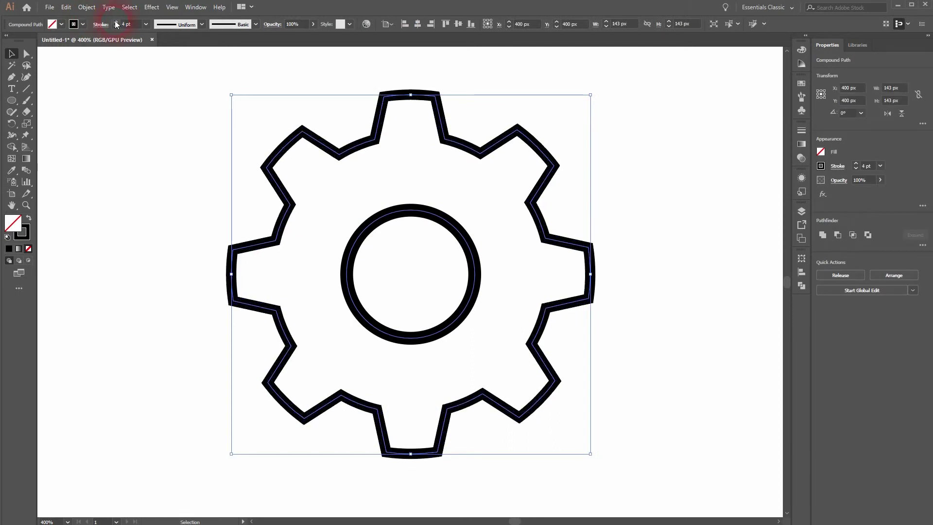
{"action": "left_click", "coordinate": [117, 22]}
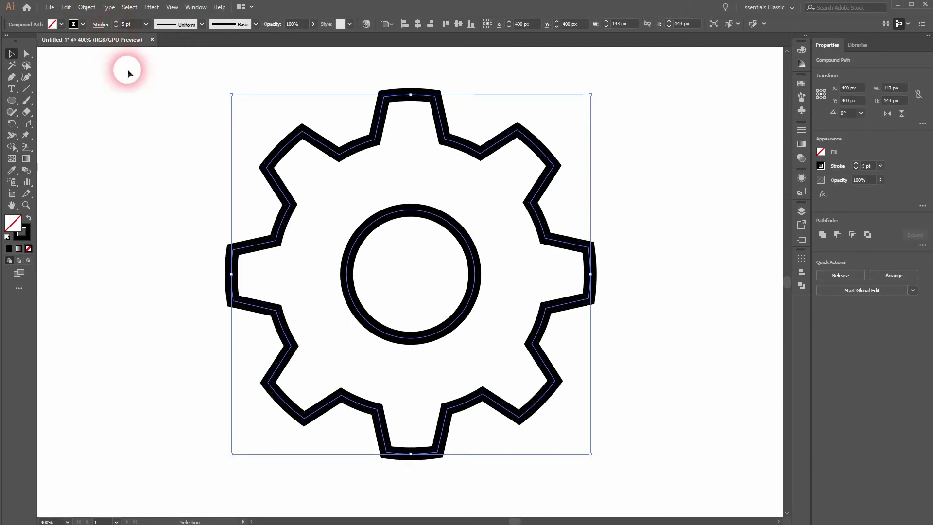
{"action": "left_click", "coordinate": [162, 244]}
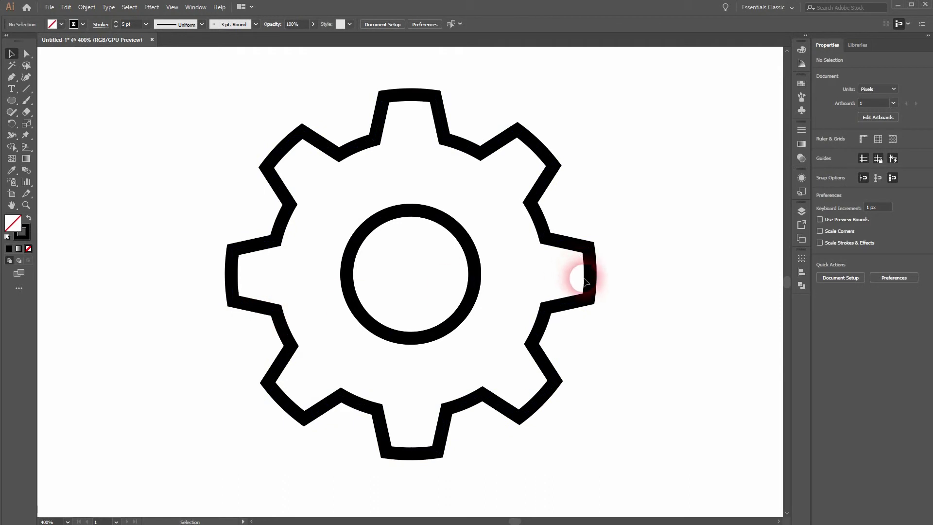
{"action": "left_click", "coordinate": [475, 299]}
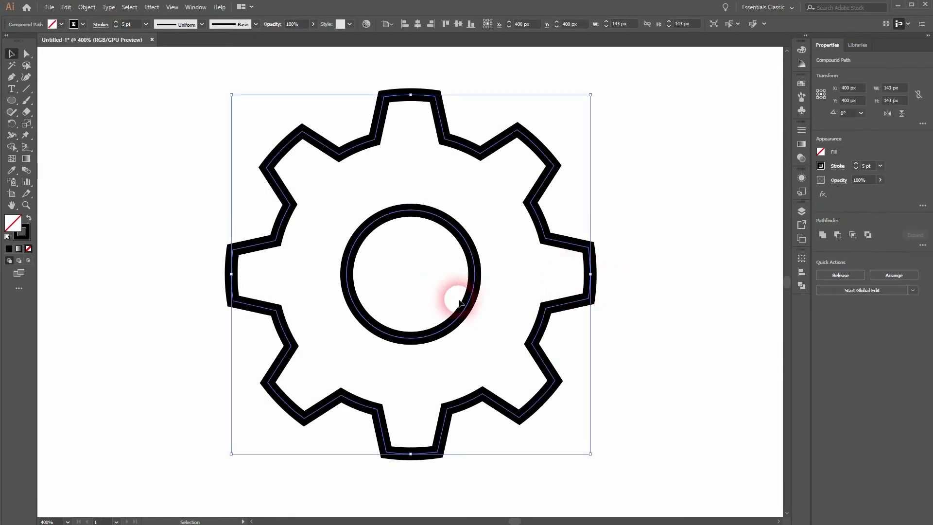
{"action": "left_click", "coordinate": [716, 306]}
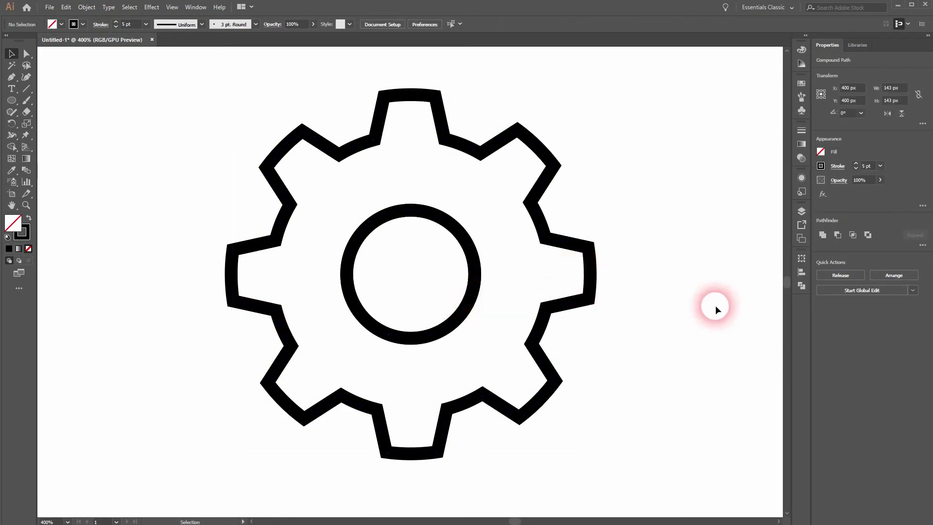
Step: Delete the two stray leftover segments at the right tooth
{"action": "left_click", "coordinate": [593, 287]}
{"action": "key", "text": "Delete"}
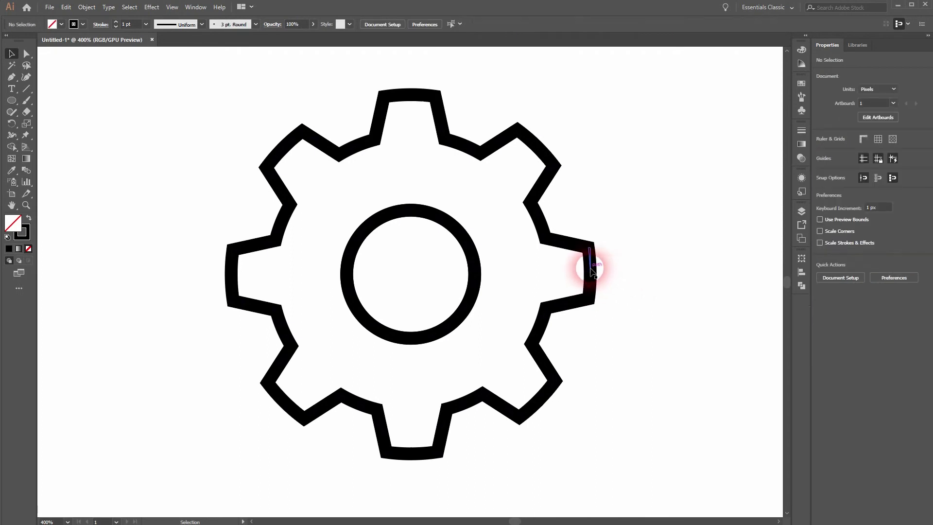
{"action": "left_click", "coordinate": [591, 265]}
{"action": "key", "text": "Delete"}
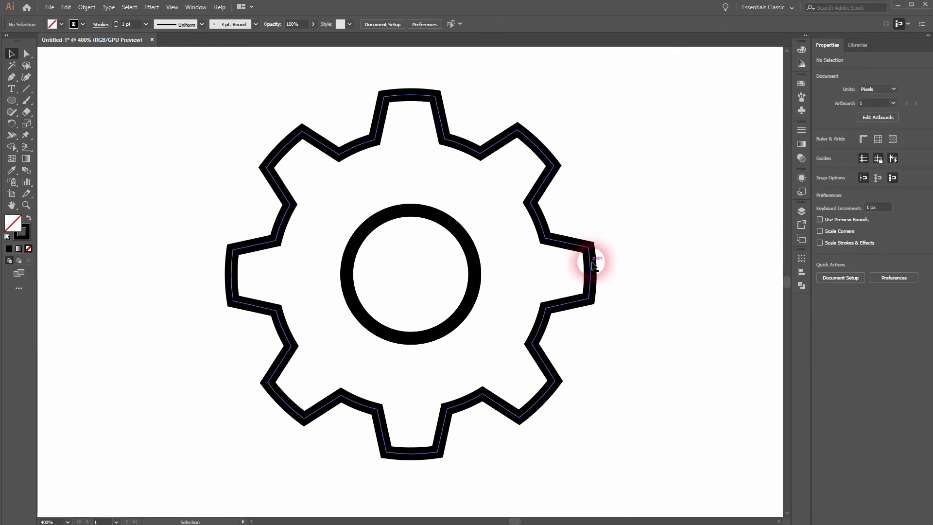
{"action": "left_click", "coordinate": [592, 263]}
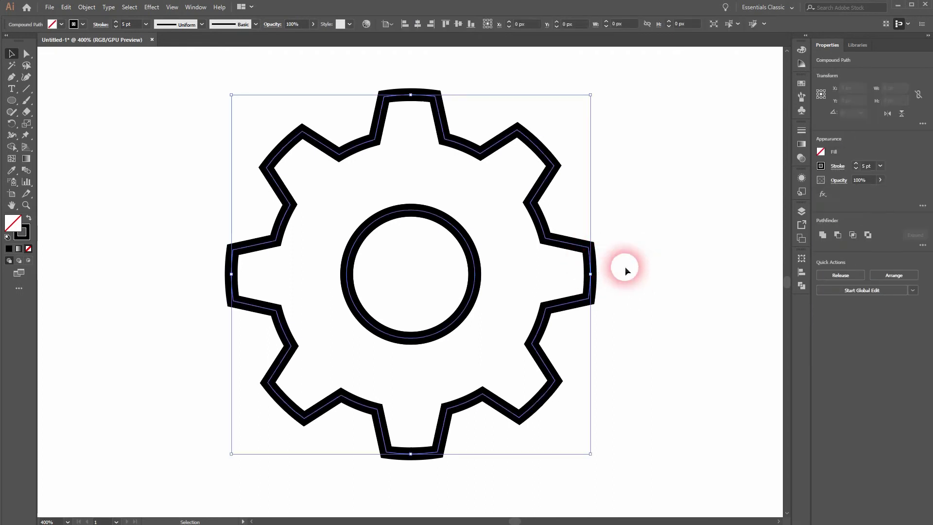
{"action": "left_click", "coordinate": [679, 238]}
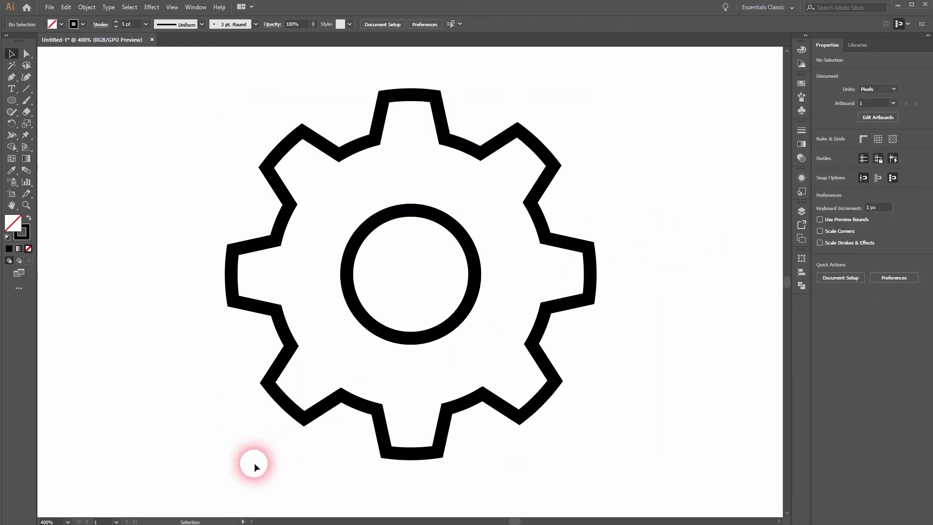
Step: Group the gear outline with its inner circle
{"action": "left_click_drag", "start_coordinate": [177, 485], "coordinate": [672, 91]}
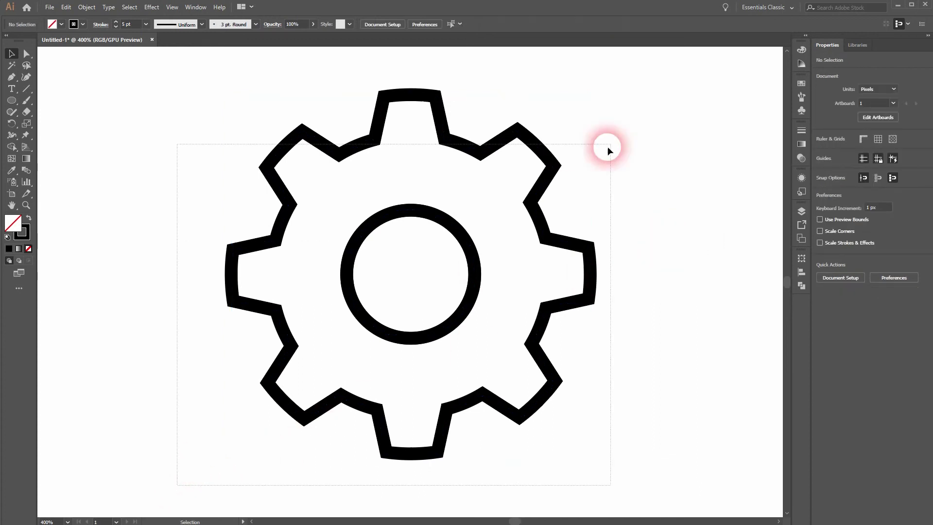
{"action": "right_click", "coordinate": [540, 146]}
{"action": "left_click", "coordinate": [565, 207]}
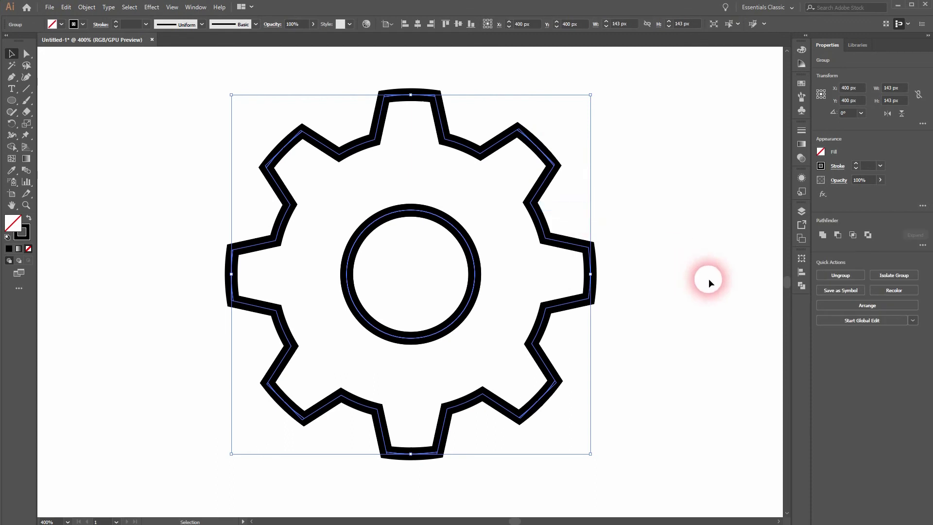
{"action": "left_click", "coordinate": [709, 280]}
Step: Fit the artboard in view and centre the gear group on it
{"action": "key", "text": "ctrl+0"}
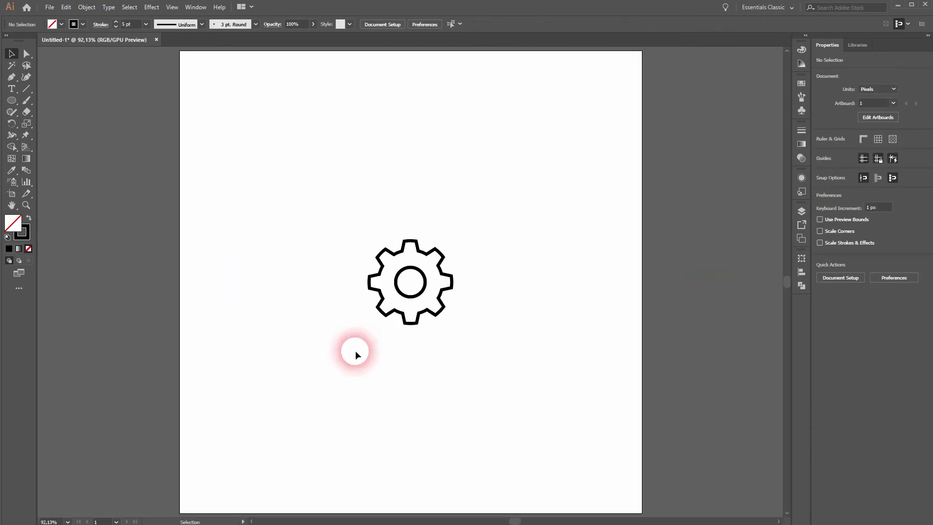
{"action": "left_click_drag", "start_coordinate": [350, 357], "coordinate": [504, 187]}
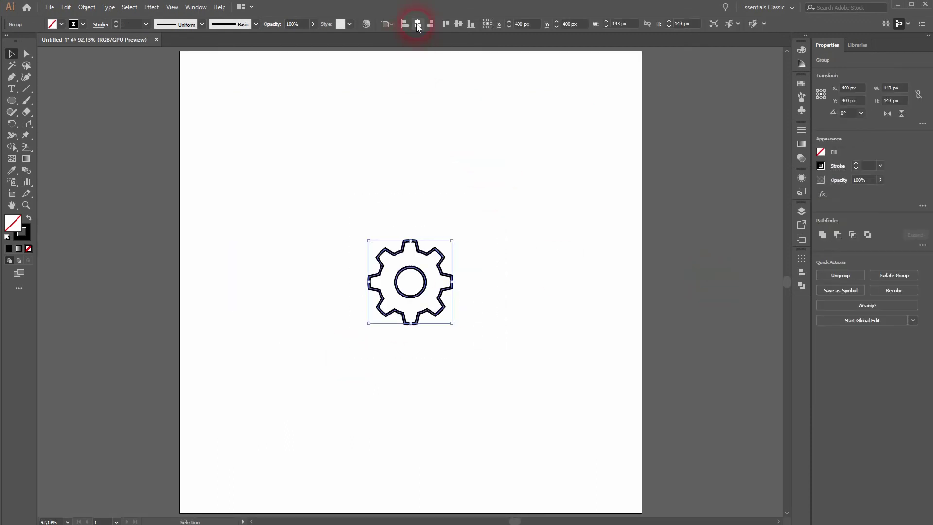
{"action": "left_click", "coordinate": [540, 270]}
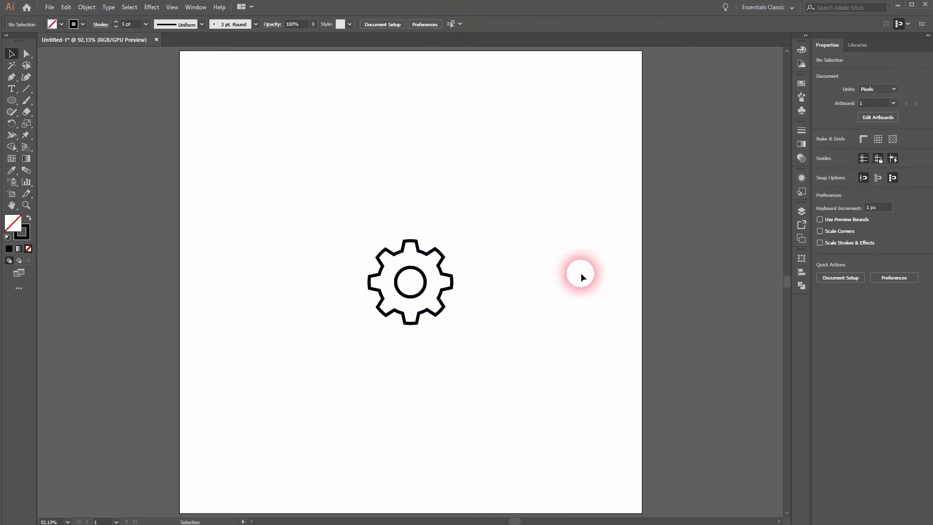
{"action": "scroll", "coordinate": [502, 289], "scroll_direction": "up", "scroll_amount": 2}
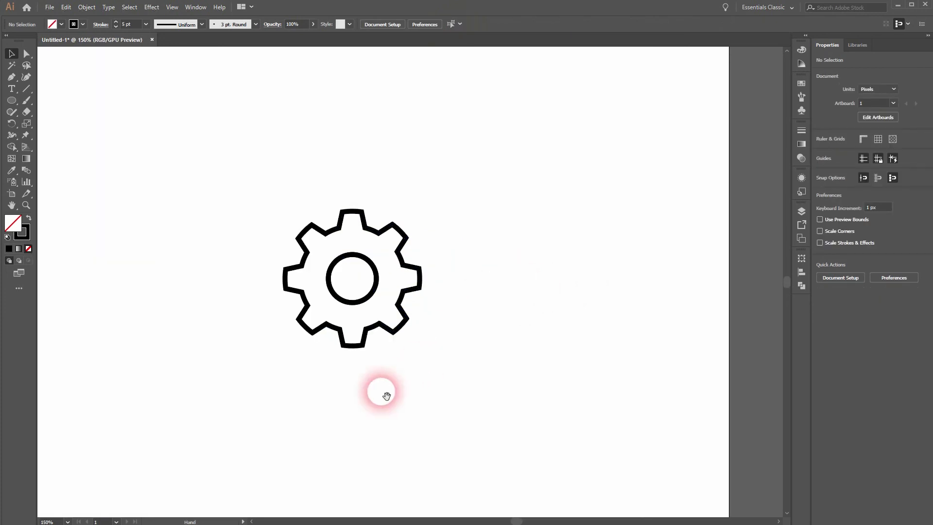
{"action": "left_click_drag", "start_coordinate": [387, 395], "coordinate": [480, 372]}
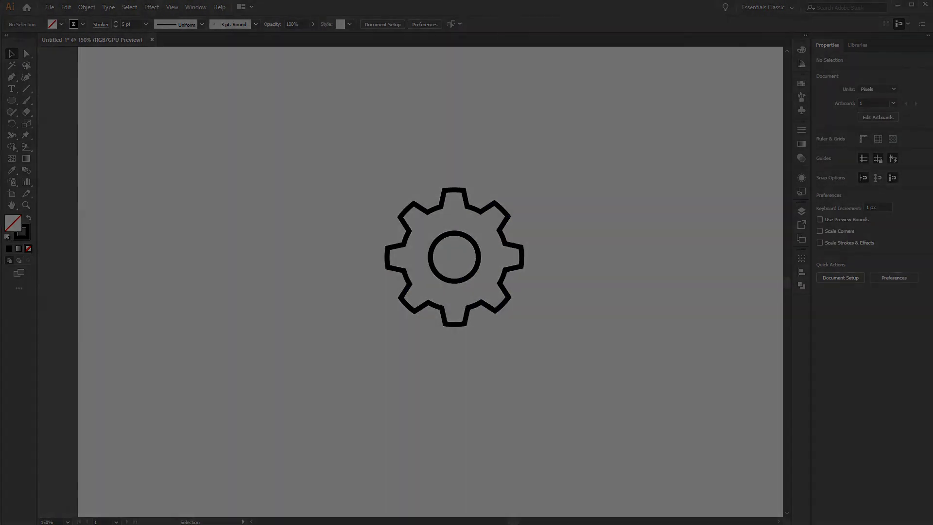